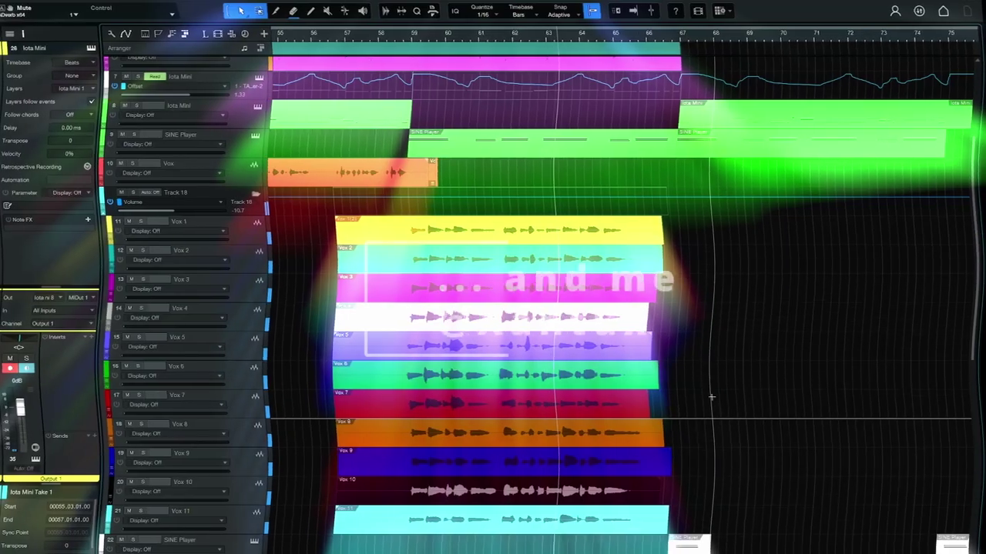
scroll(705, 339, "down", 5)
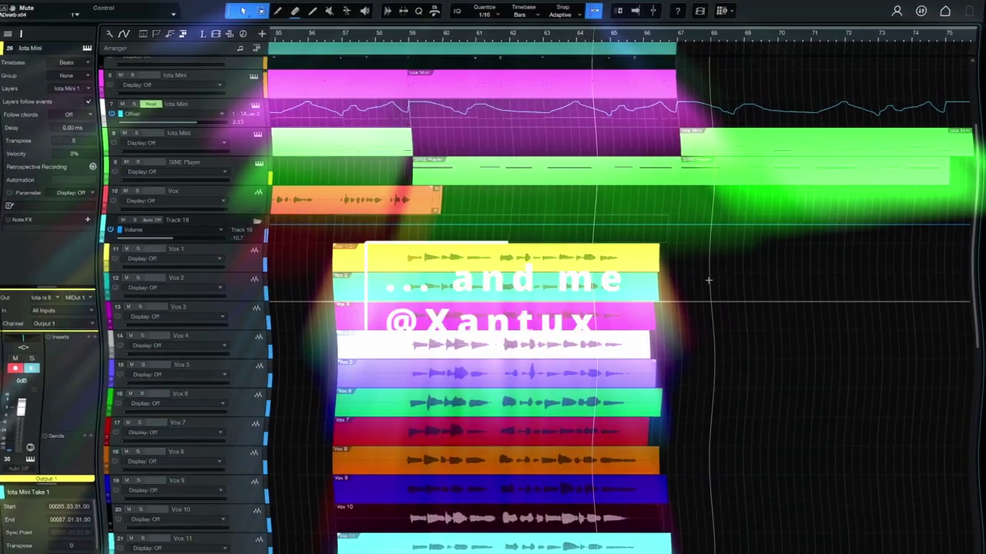
scroll(714, 292, "down", 10)
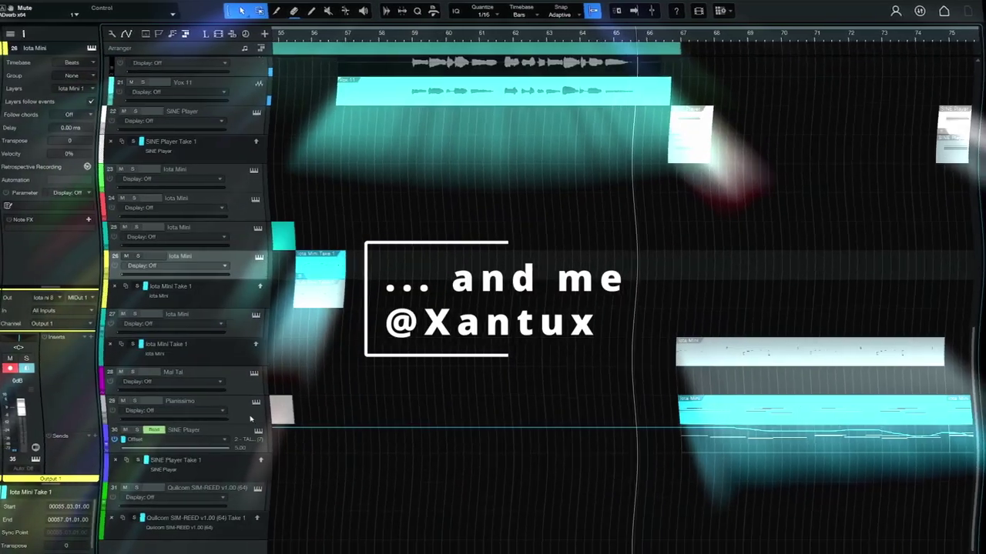
left_click(250, 407)
left_click(239, 431)
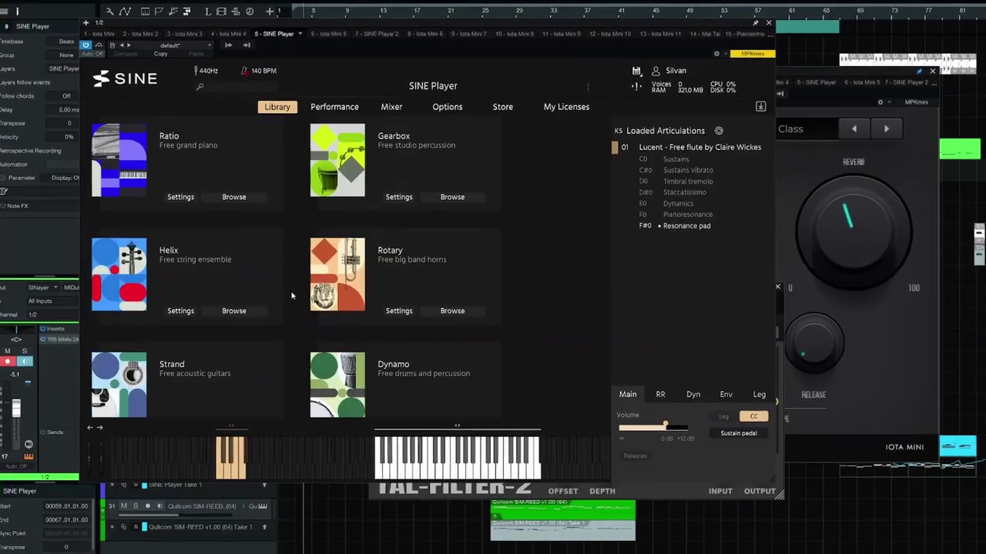
Step: Look through the SINE Player library down to the free flute instrument Lucent and browse it
scroll(293, 292, "down", 5)
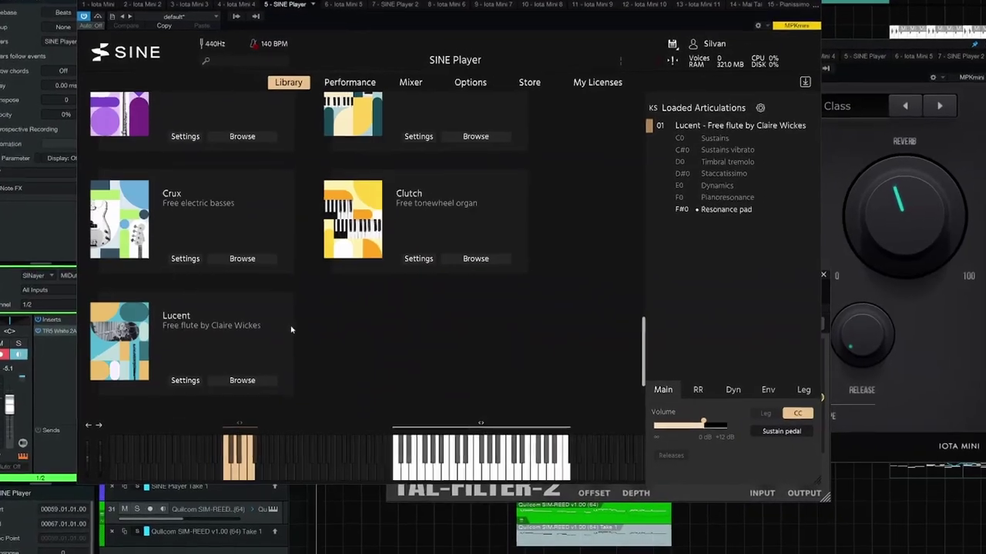
left_click(251, 374)
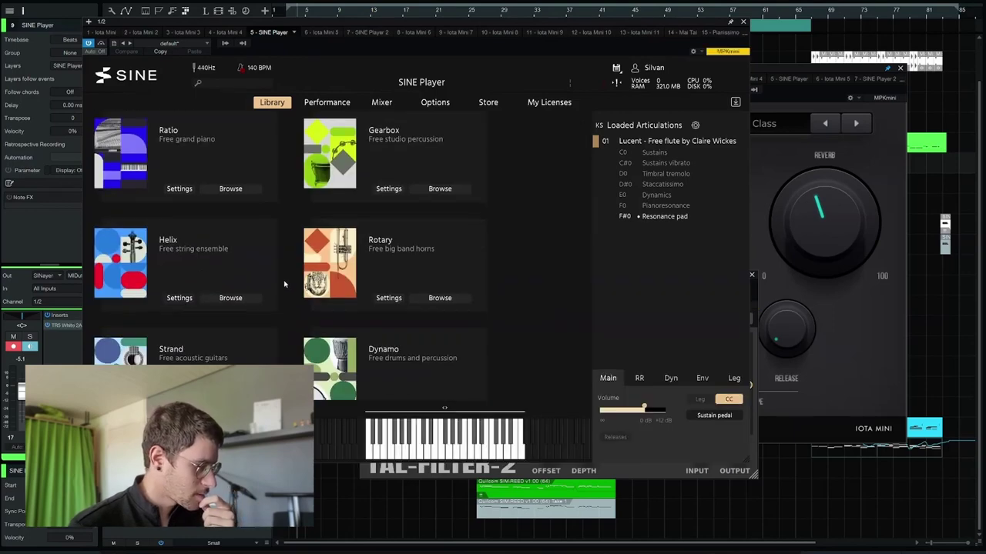
scroll(230, 342, "down", 5)
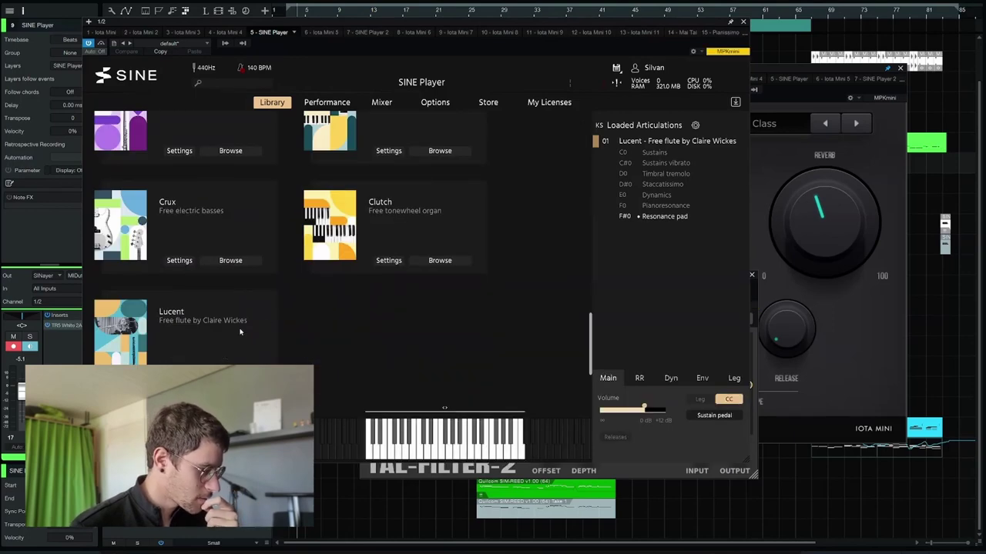
left_click(230, 370)
left_click(756, 142)
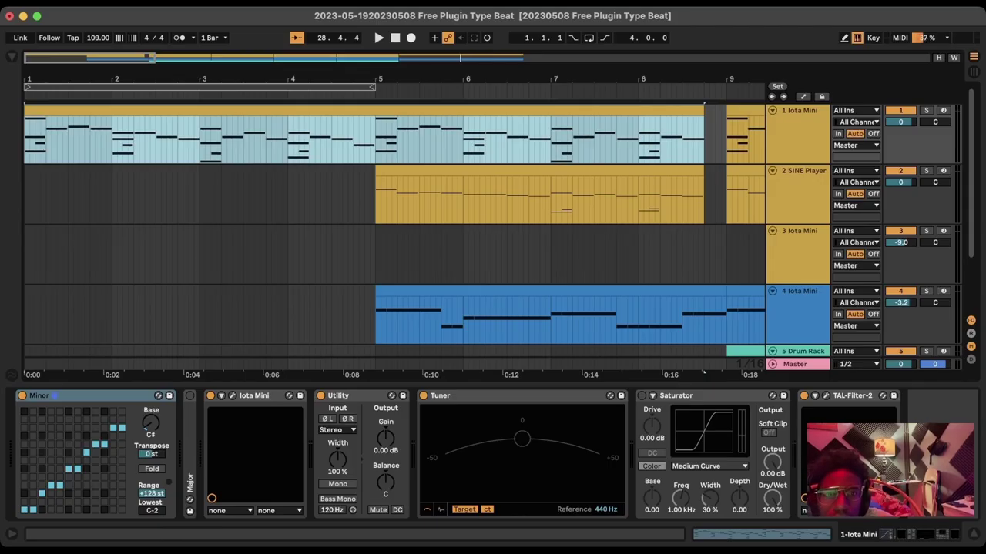
Step: In the Ableton Live set, solo the first Iota Mini track, select its Minor scale device and play the track
key("s")
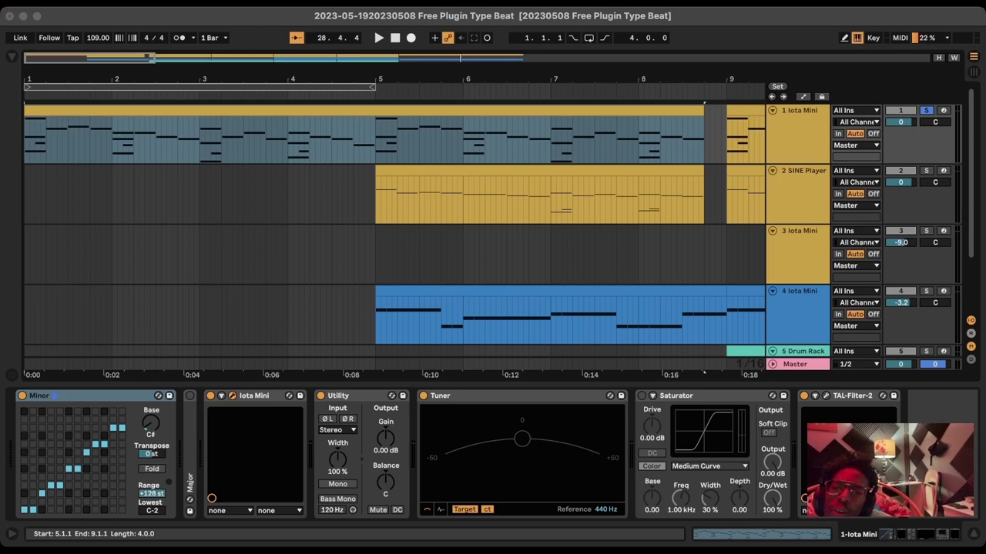
left_click(55, 395)
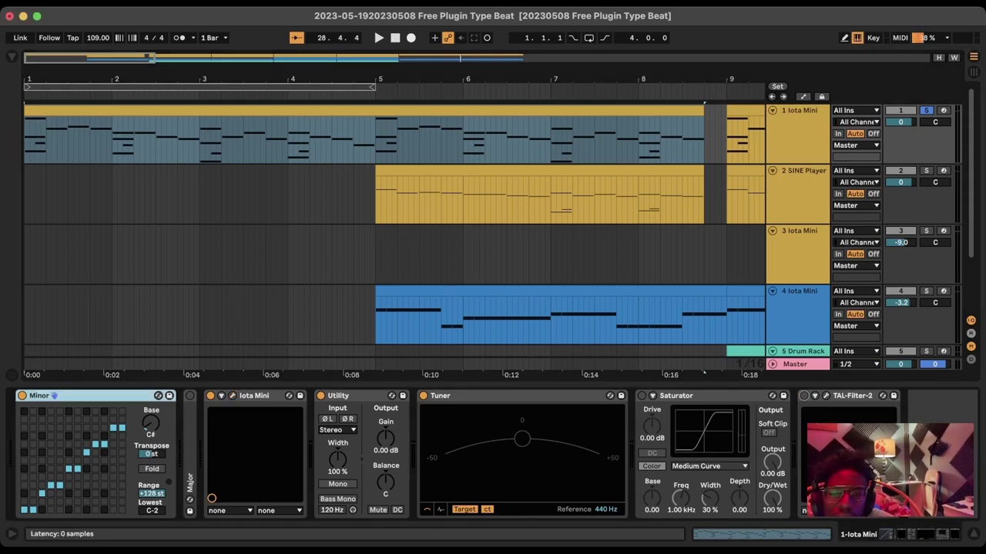
key("space")
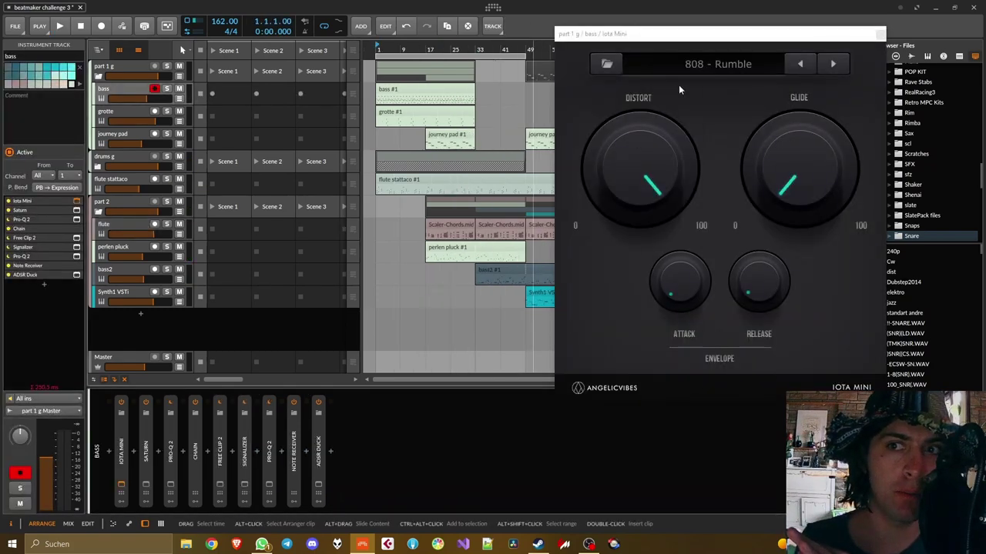
Step: In the Bitwig project, show the preset list of the bass track's Iota Mini and close the plug-in window
left_click(700, 67)
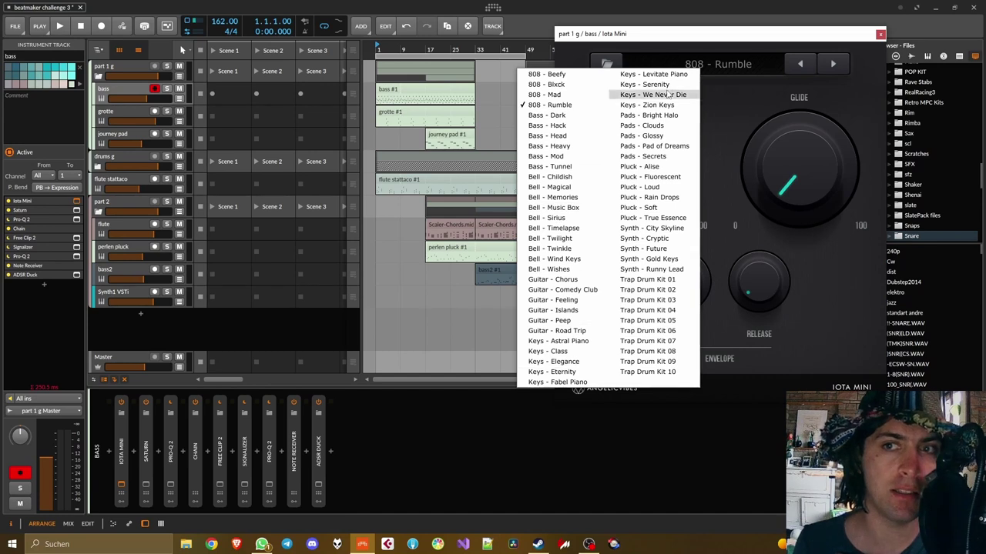
left_click(880, 34)
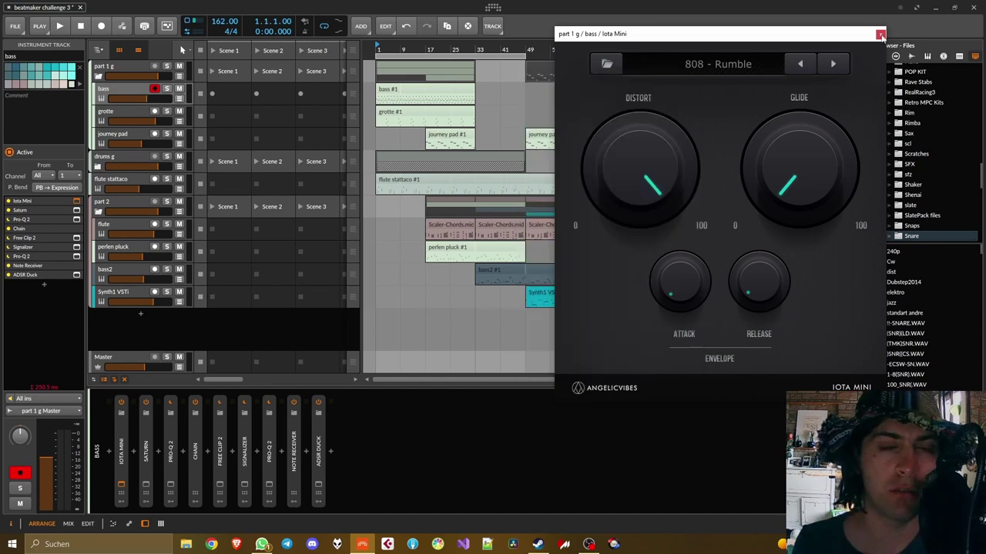
left_click(880, 34)
Step: Solo the bass track, play it from bar 1, and unsolo it
key("s")
scroll(369, 86, "up", 5)
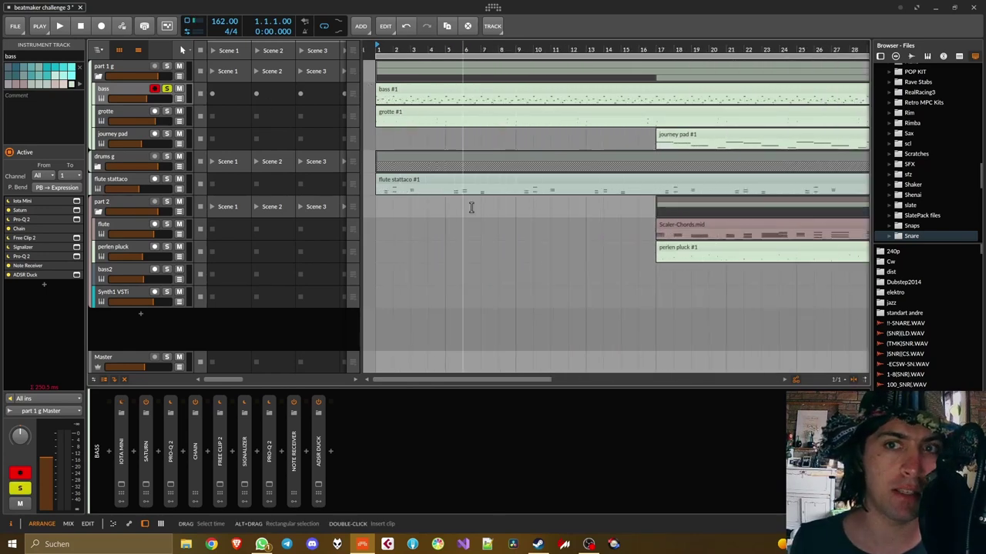
key("space")
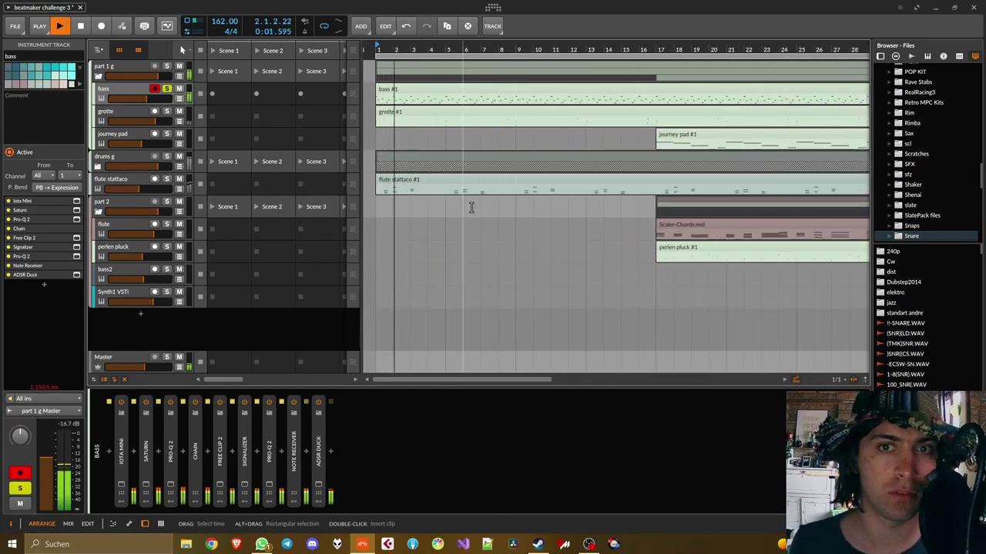
key("space")
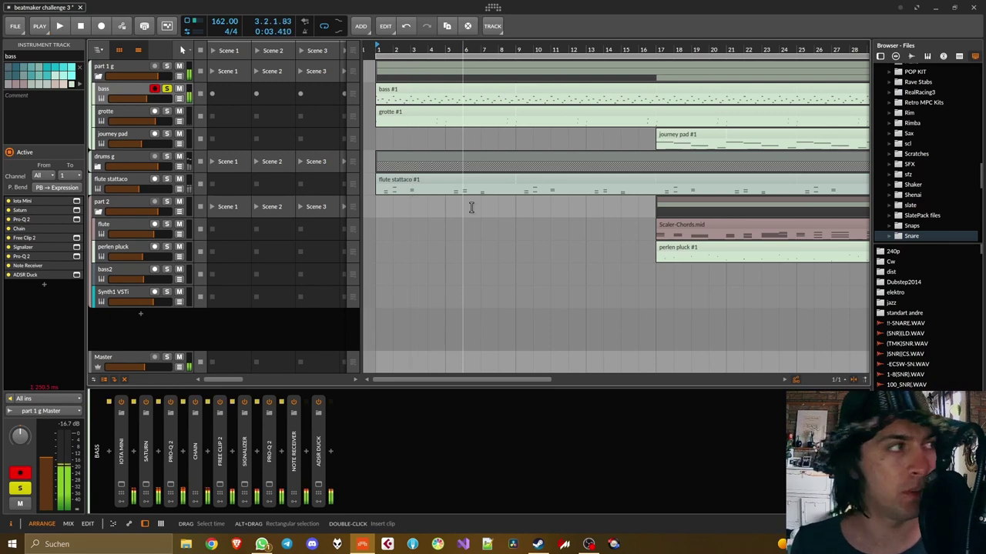
left_click(167, 89)
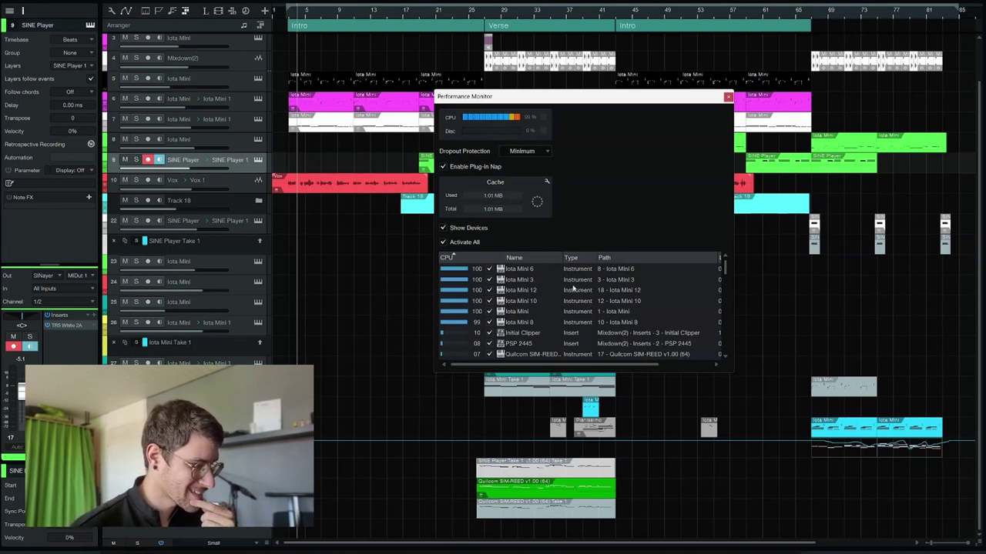
Step: In Studio One, open the Dropout Protection options in the Performance Monitor
left_click(544, 151)
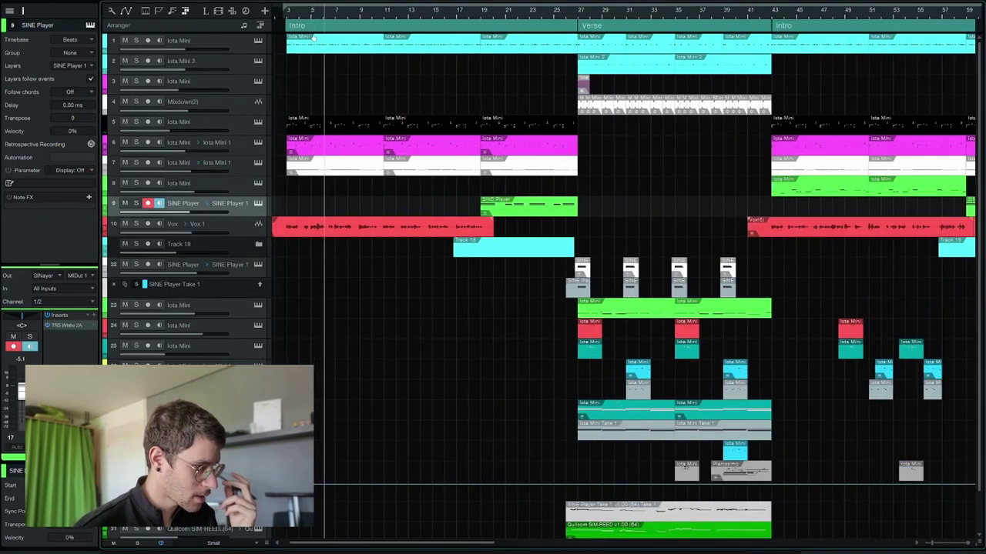
Step: Solo the Iota Mini on track 5 at the start of the Intro and open its instrument window
left_click_drag(300, 11, 385, 40)
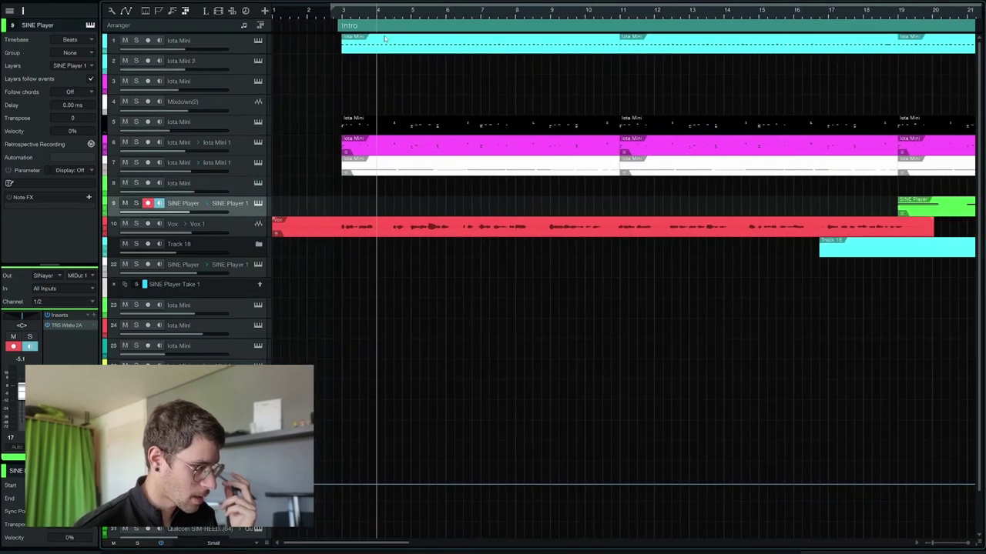
left_click(244, 127)
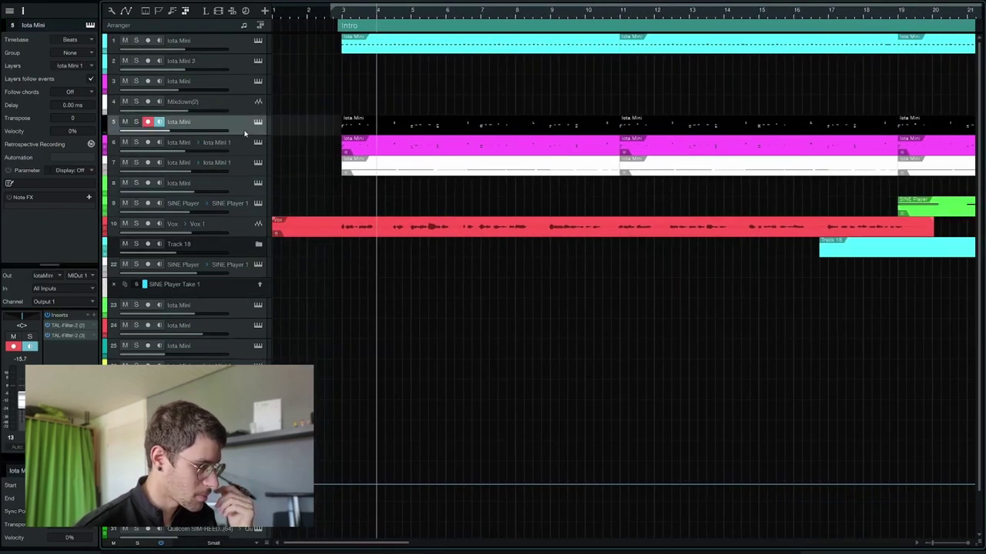
left_click(136, 123)
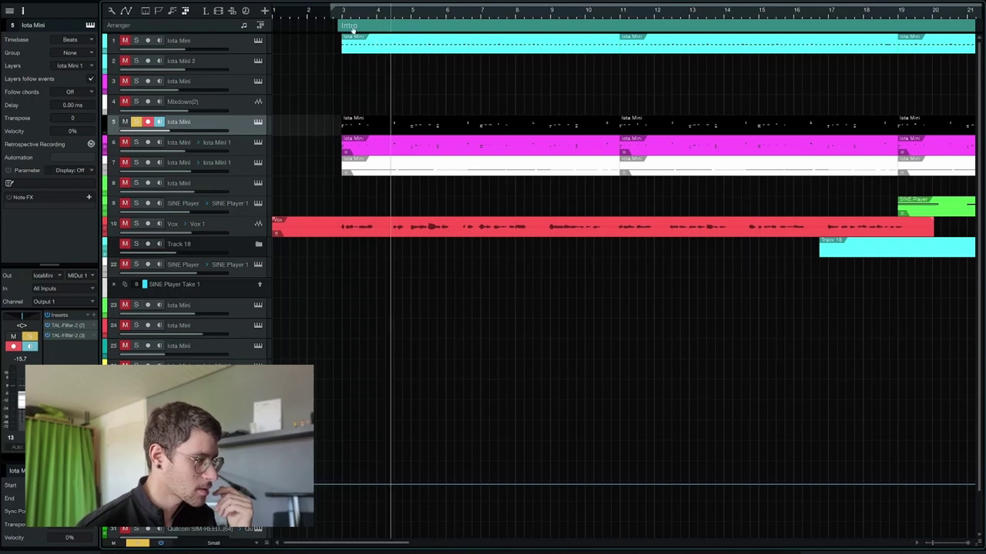
scroll(283, 101, "up", 4)
left_click(259, 122)
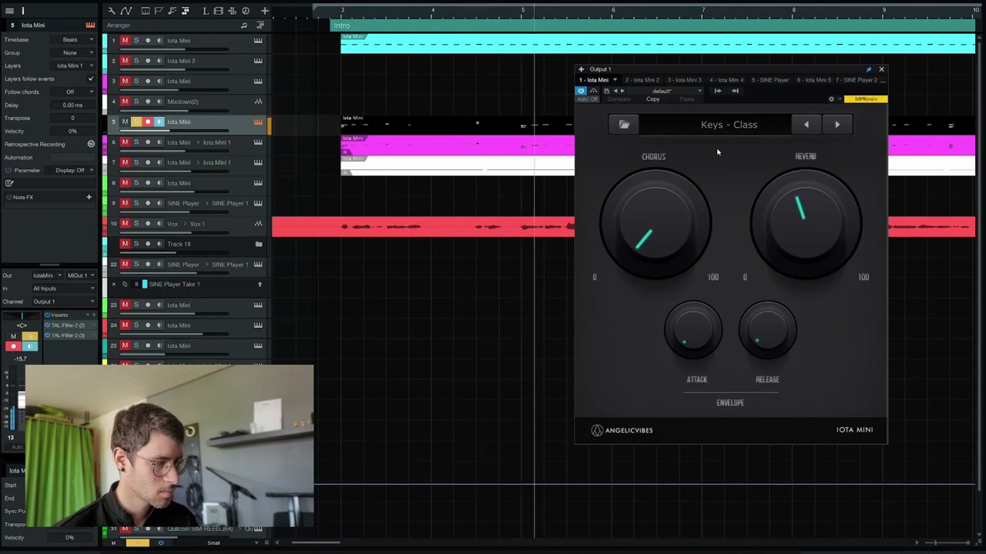
Step: Inspect both TAL-Filter-2 inserts on track 5, toggling the bypass of the Super Fast Pan one to compare the sound
left_click(78, 327)
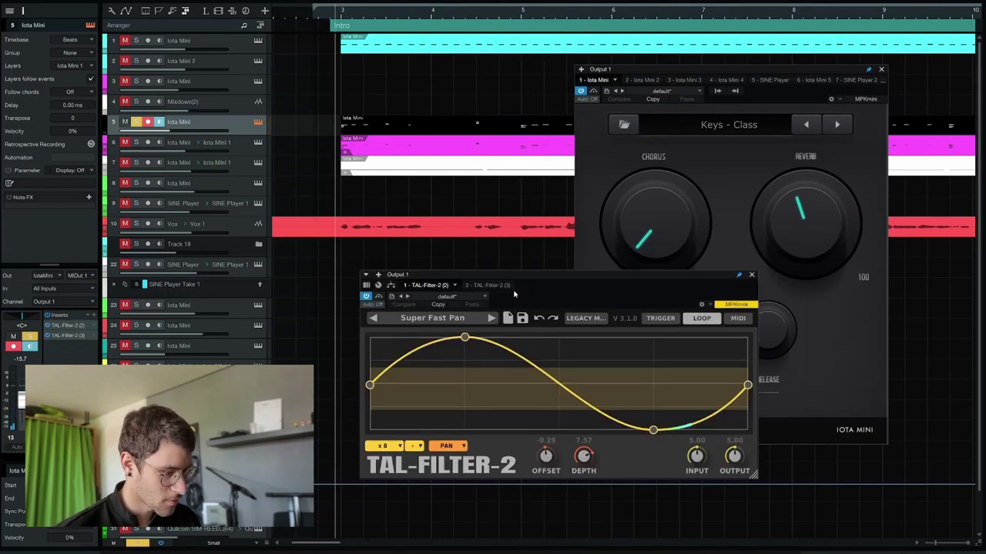
left_click_drag(559, 283, 455, 157)
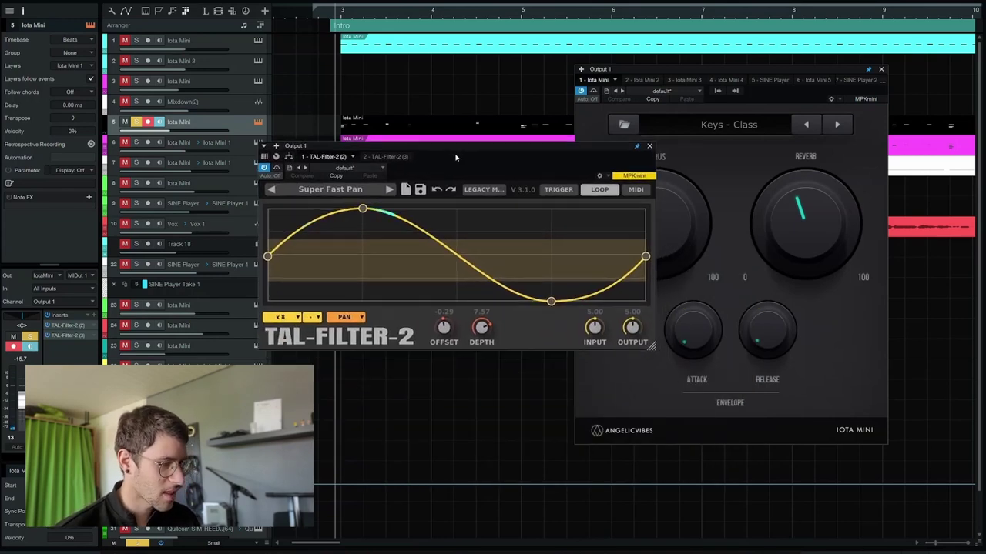
left_click(264, 168)
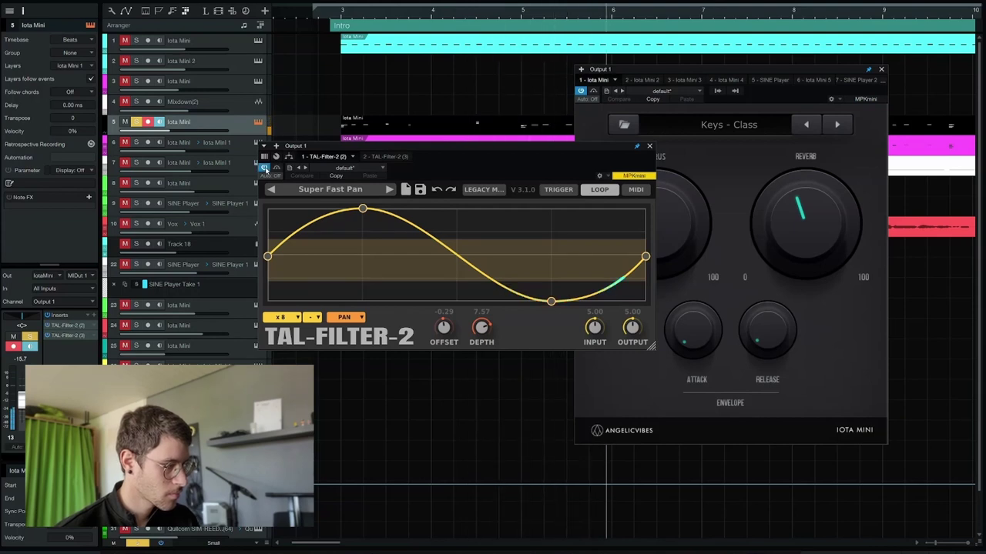
left_click(377, 157)
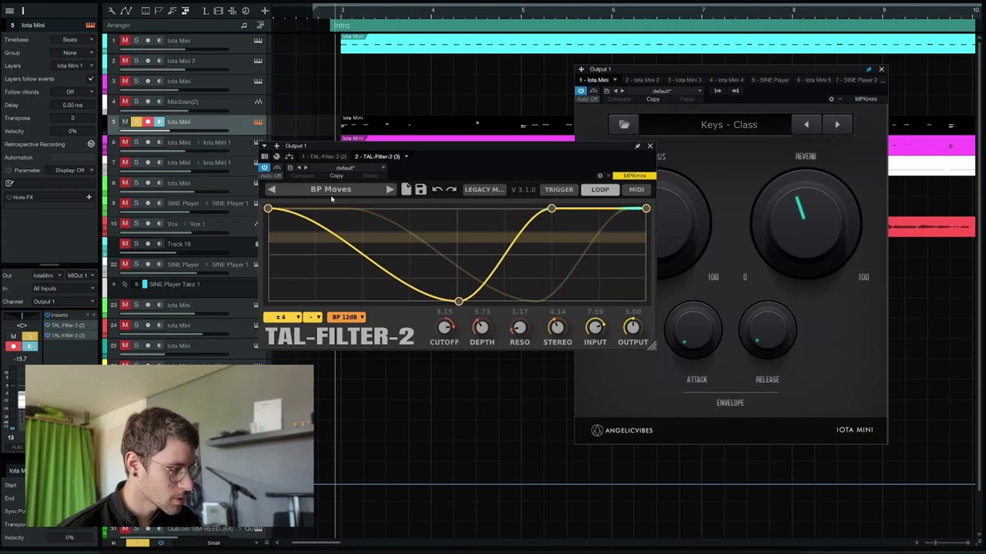
left_click(278, 169)
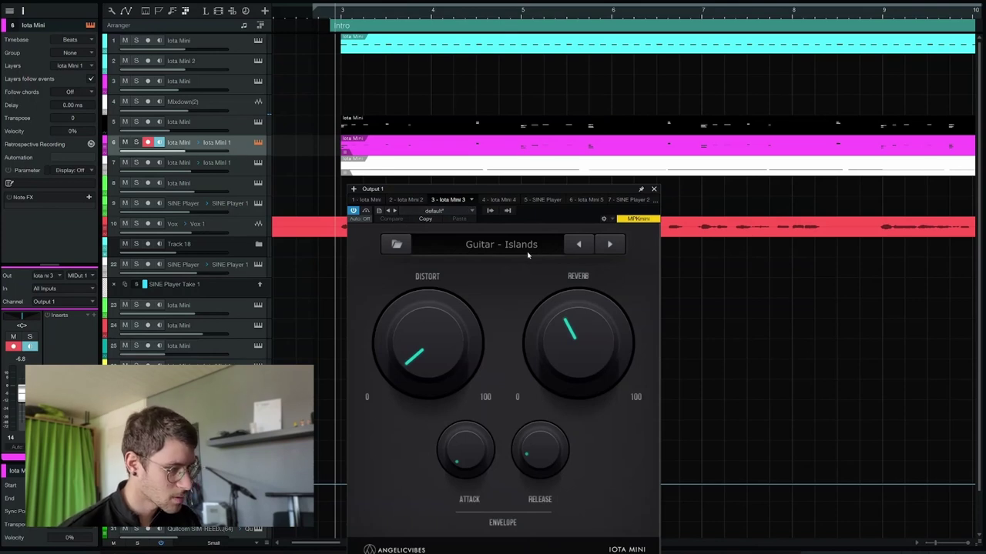
Step: Solo the Iota Mini on track 6, which uses the Guitar - Islands preset
left_click(136, 143)
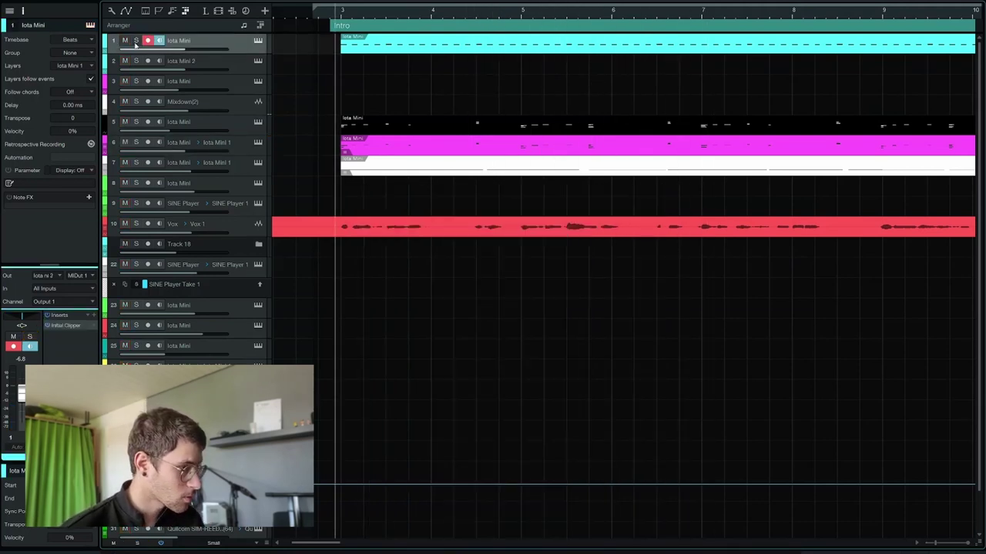
Step: Solo the drum Iota Mini on track 1, open its instrument beside the Initial Clipper window, and play it
left_click(135, 41)
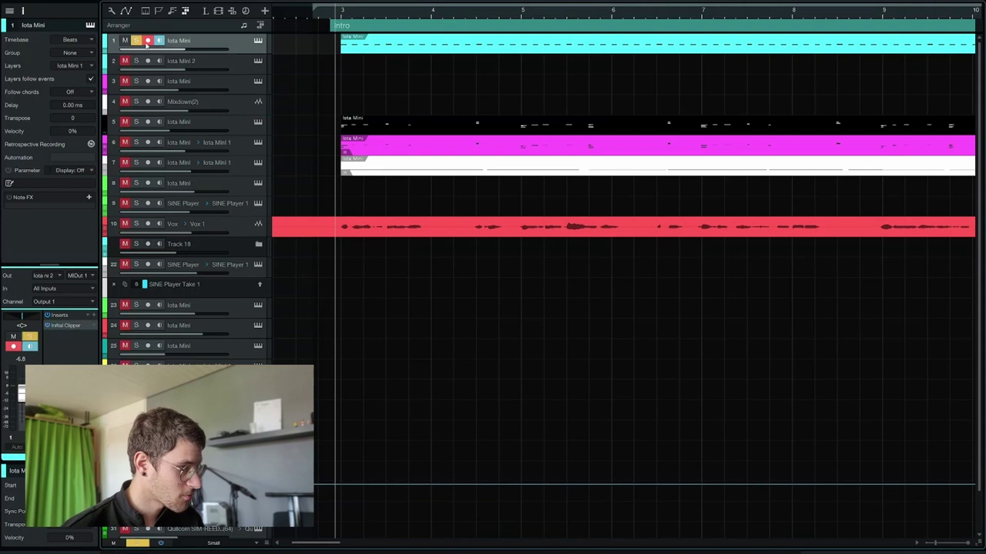
left_click(258, 41)
left_click_drag(524, 269, 851, 228)
key("space")
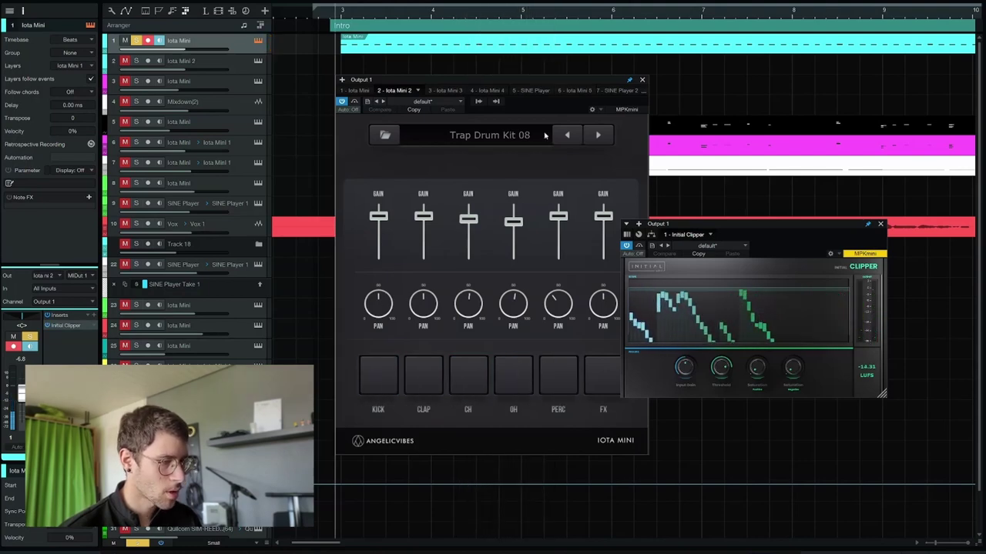
left_click(642, 80)
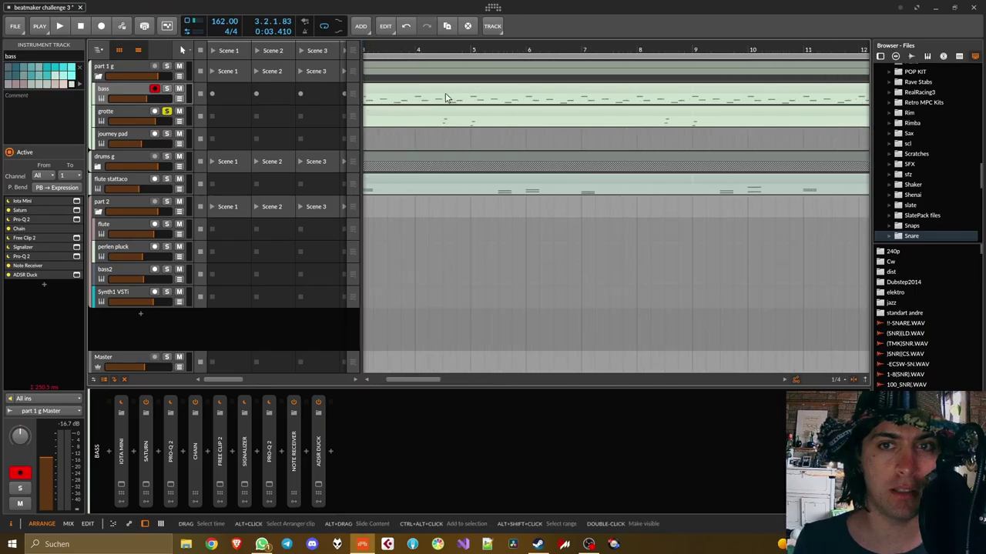
Step: In the Bitwig project, play the soloed grotte track from around bar 4
left_click(445, 98)
key("space")
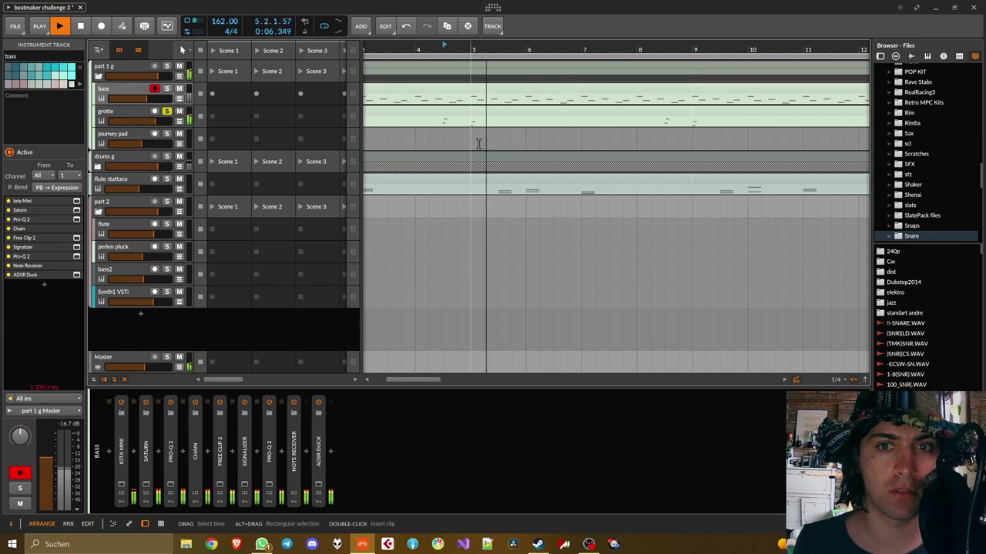
left_click(506, 98)
Step: Solo the journey pad track and play it from bar 17
scroll(506, 98, "up", 3)
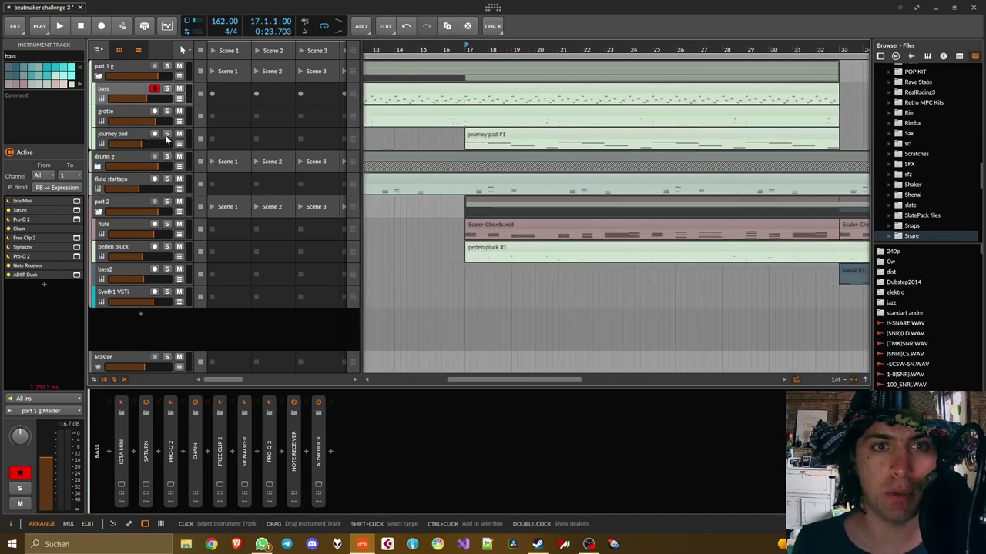
left_click(166, 134)
key("space")
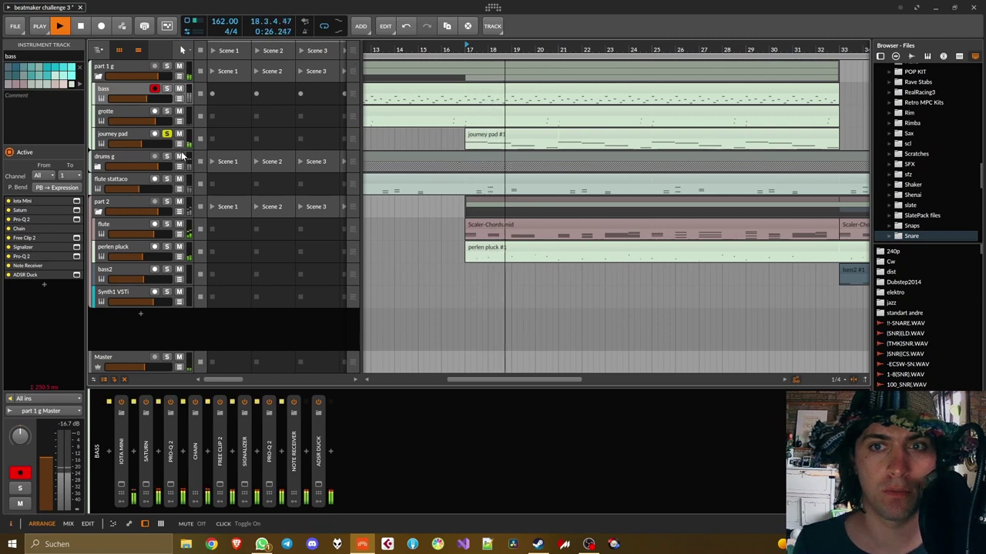
key("space")
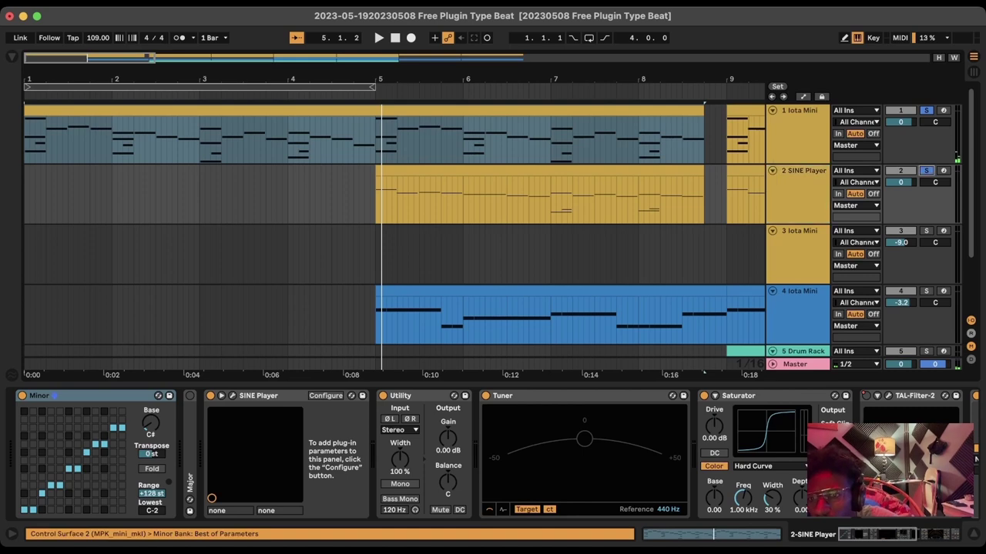
Step: In the Ableton Live set, solo only the SINE Player track and play its clip from bar 5
key("s")
left_click(539, 170)
scroll(493, 454, "right", 1)
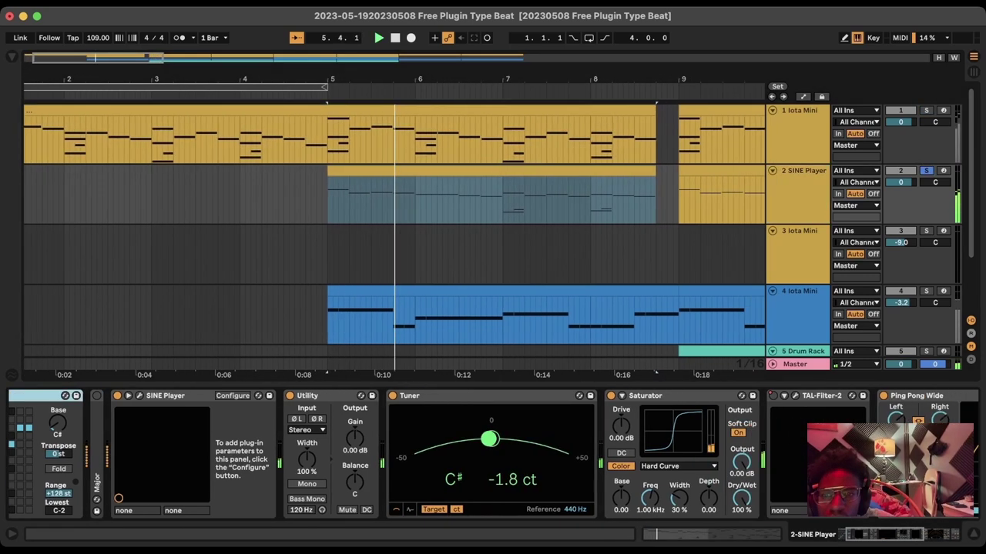
Step: Examine the soloed SINE Player's effect chain from Tuner through Saturator to EQ Three while the clip plays, and stop playback
scroll(394, 231, "down", 2)
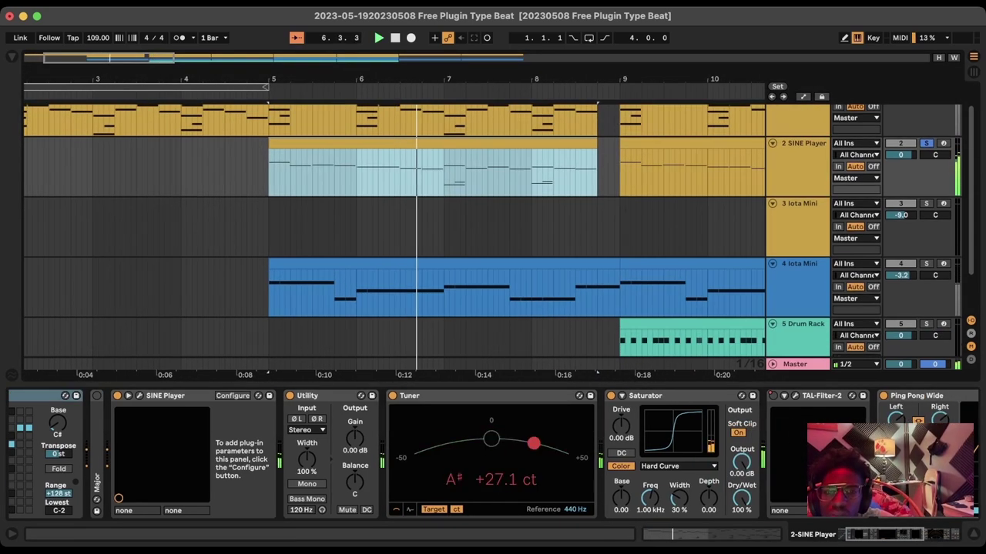
scroll(493, 455, "right", 2)
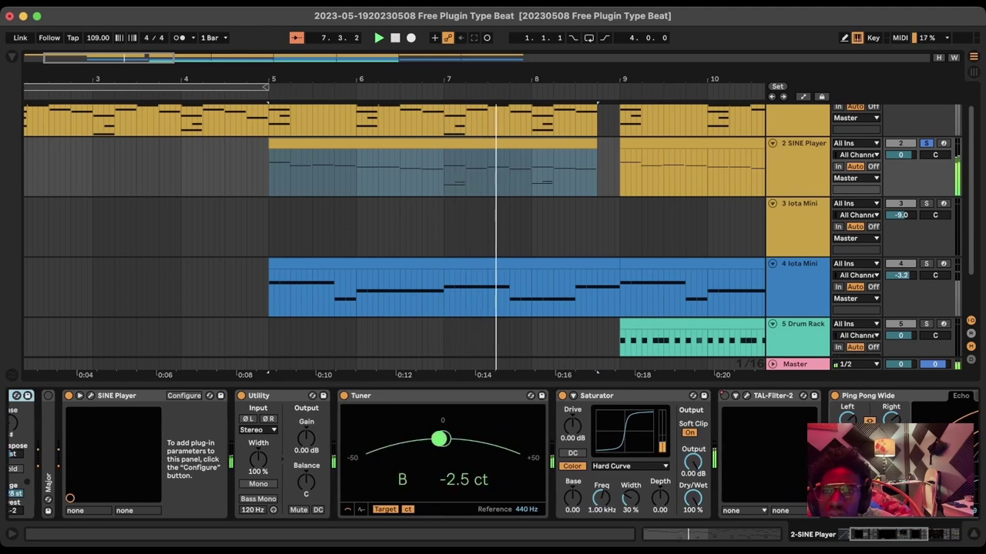
scroll(394, 231, "down", 3)
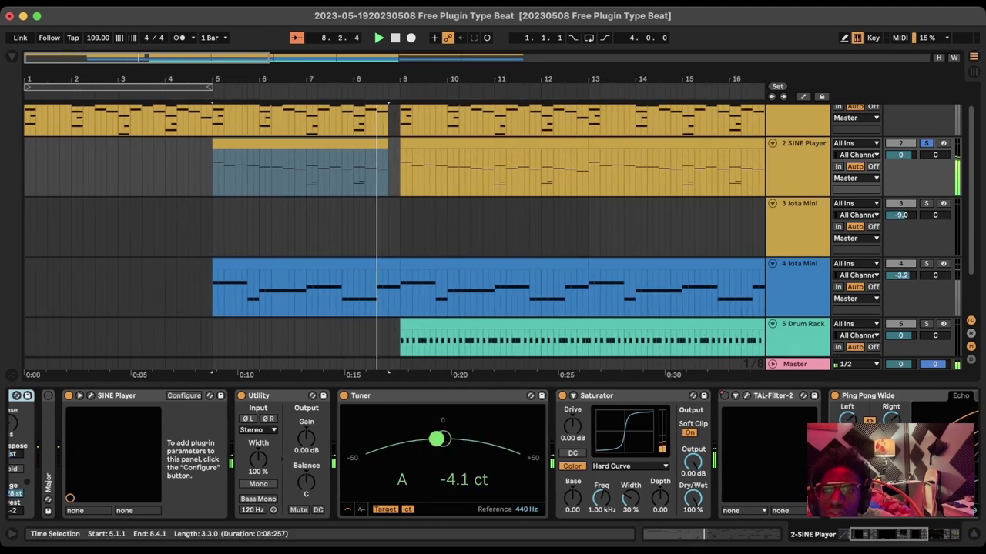
key("space")
scroll(395, 231, "up", 1)
scroll(493, 454, "right", 6)
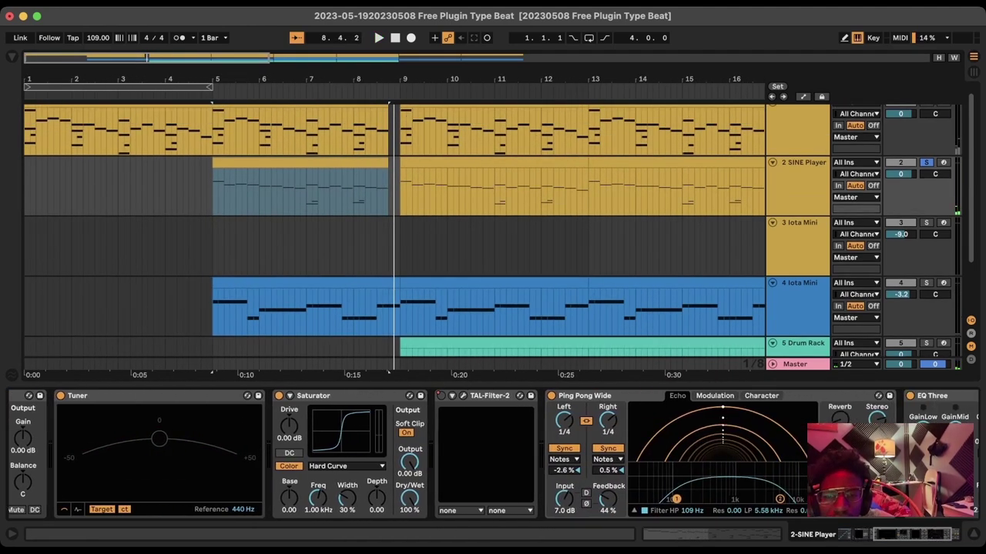
scroll(493, 454, "right", 3)
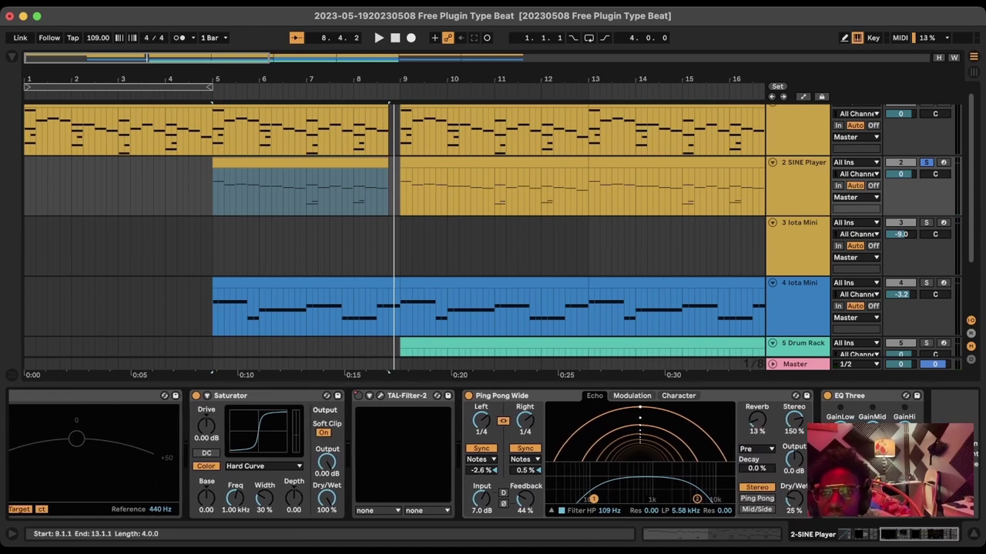
Step: Enable TAL-Filter-2 on the SINE Player track, show its plugin window, and play the clip from bar 9
left_click(493, 162)
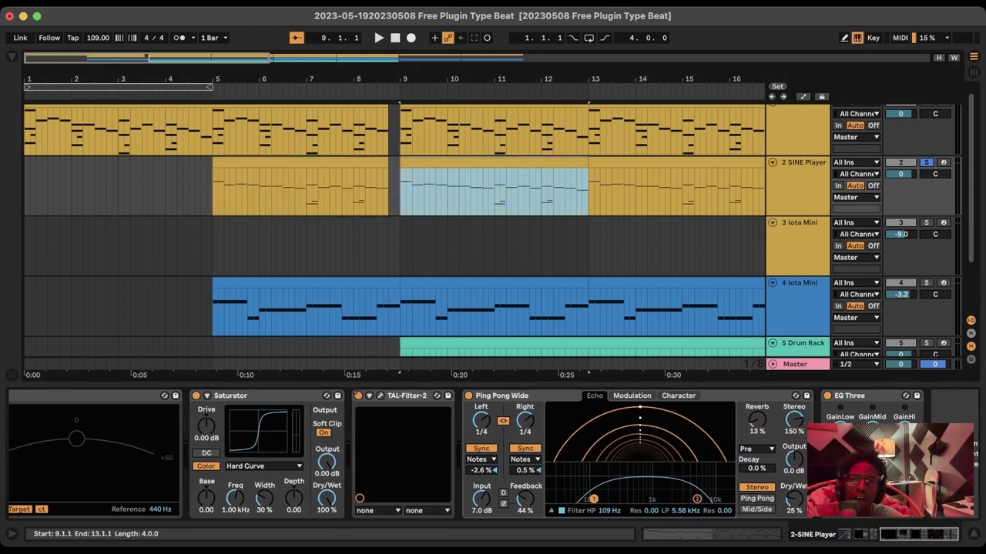
left_click(380, 396)
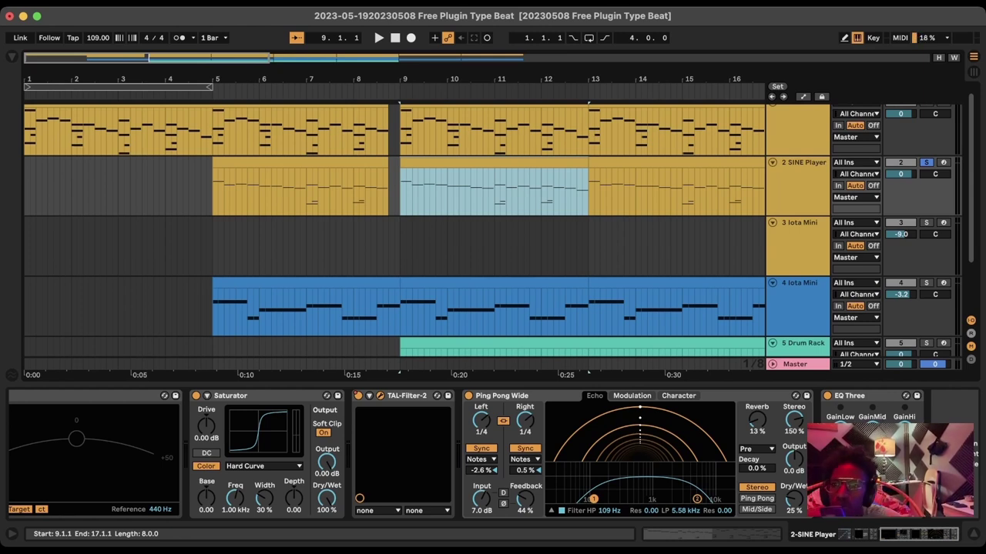
key("space")
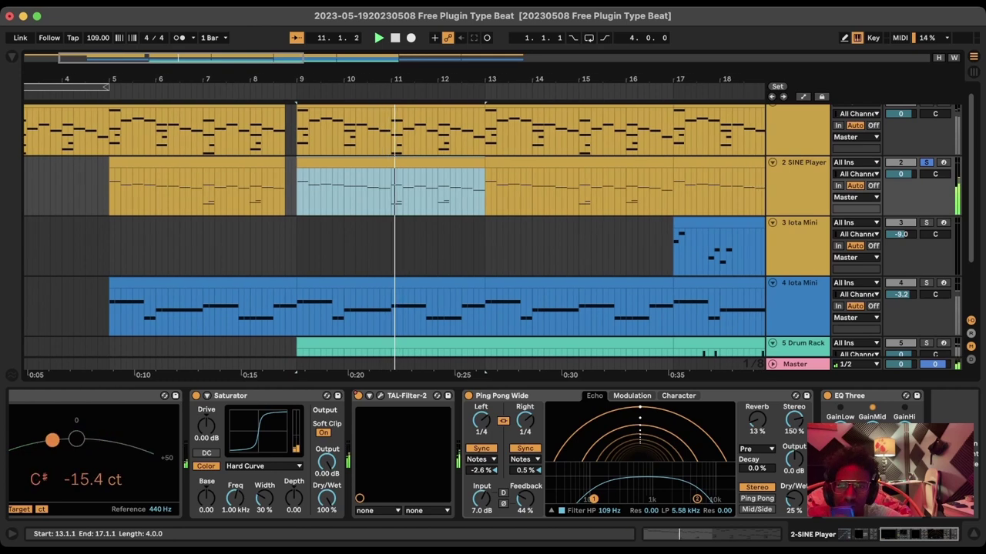
scroll(394, 231, "down", 5)
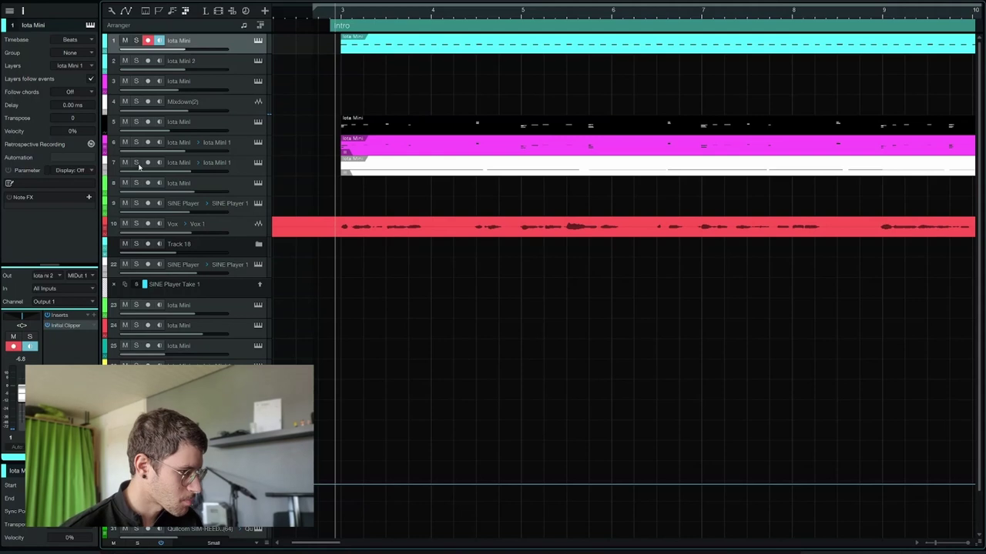
Step: In the Studio One project, solo the Iota Mini on track 7, show its Bass - Hack instrument, and play it from bar 3
left_click(137, 162)
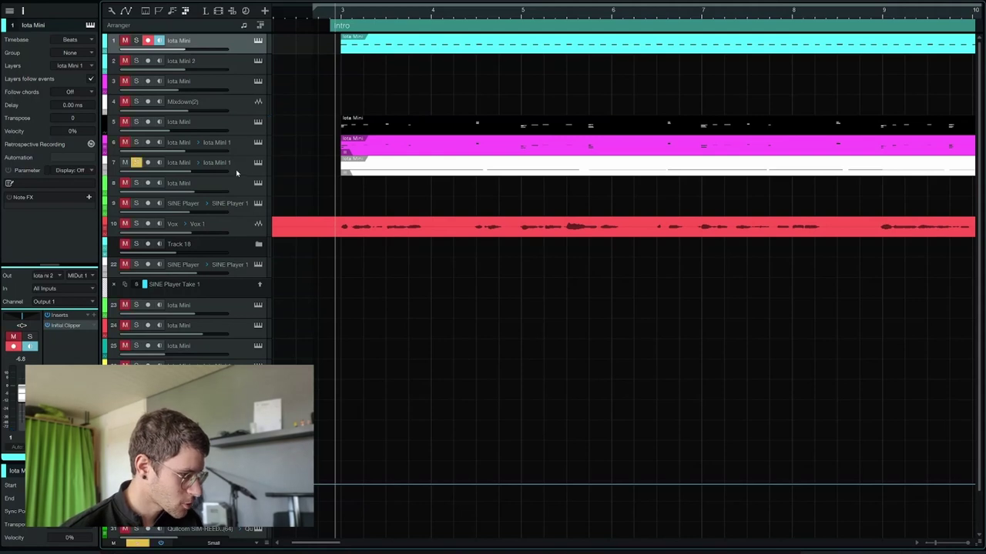
left_click(258, 163)
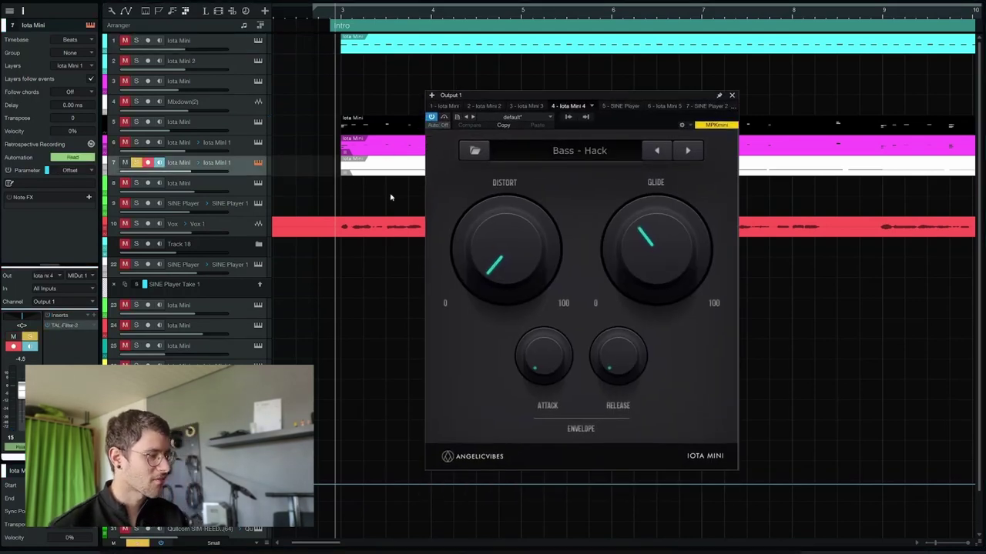
key("space")
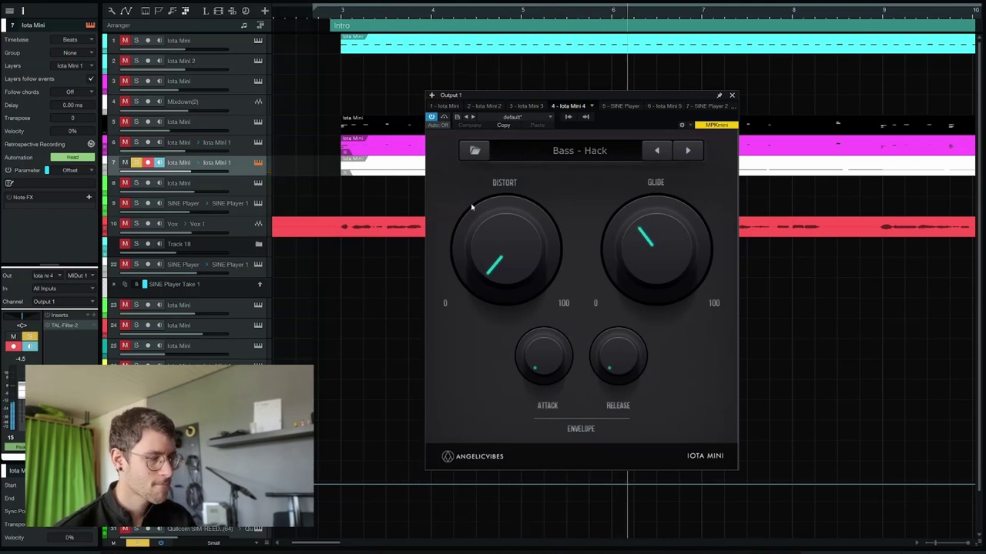
key("space")
Step: Open the TAL-Filter-2 insert of track 7, move its window aside, and play the bass
double_click(49, 328)
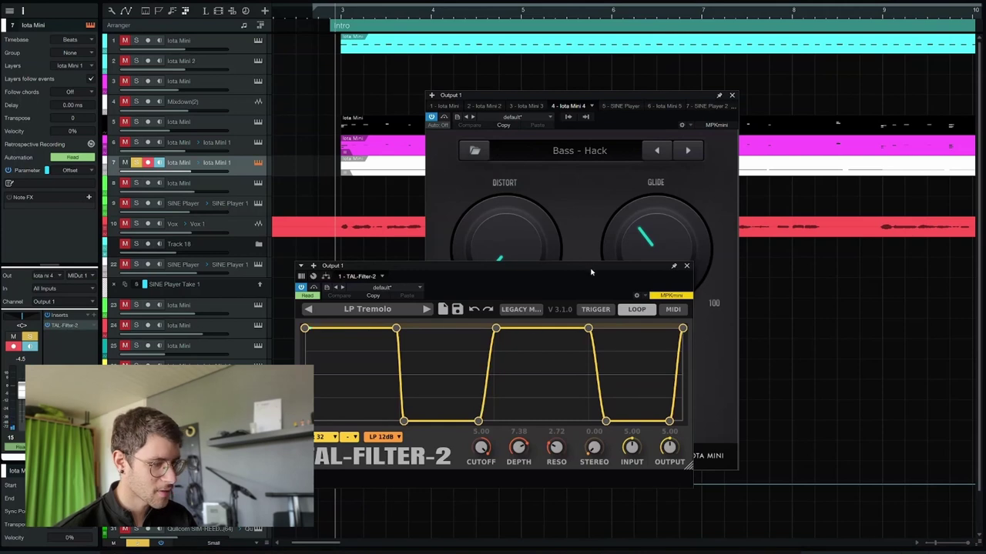
left_click_drag(591, 272, 426, 227)
key("space")
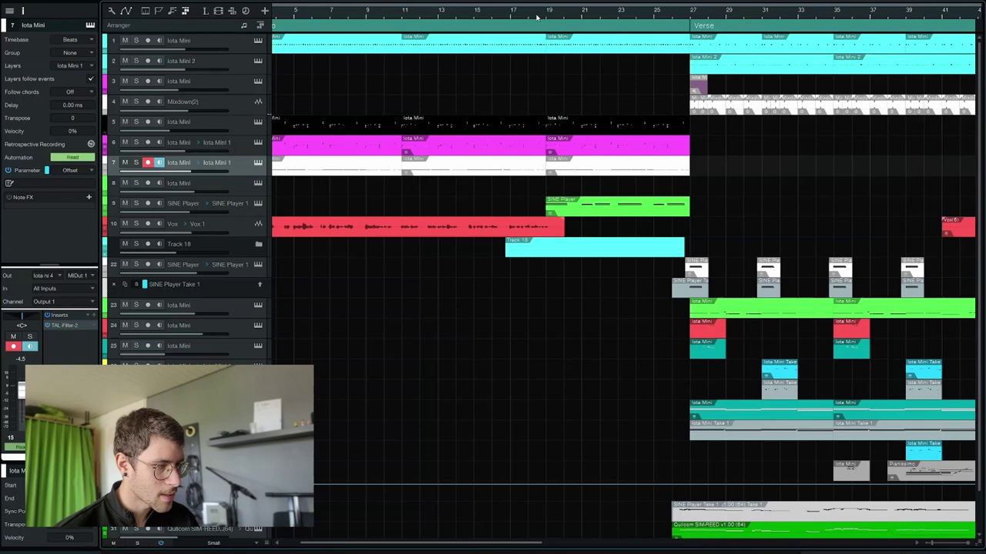
Step: Solo the SINE Player on track 9, play it from just before bar 19 with its instrument shown, and close the window
left_click(537, 16)
left_click(241, 213)
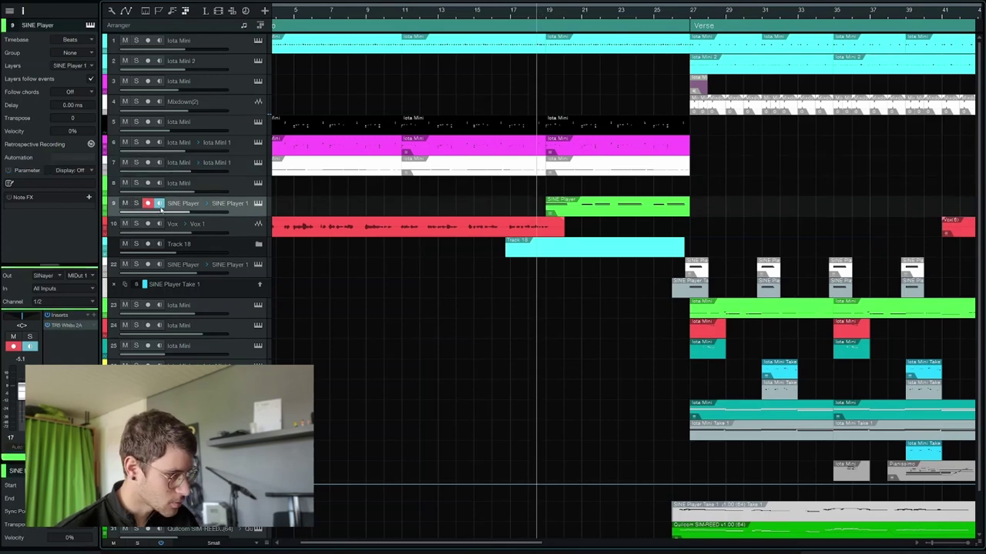
left_click(258, 204)
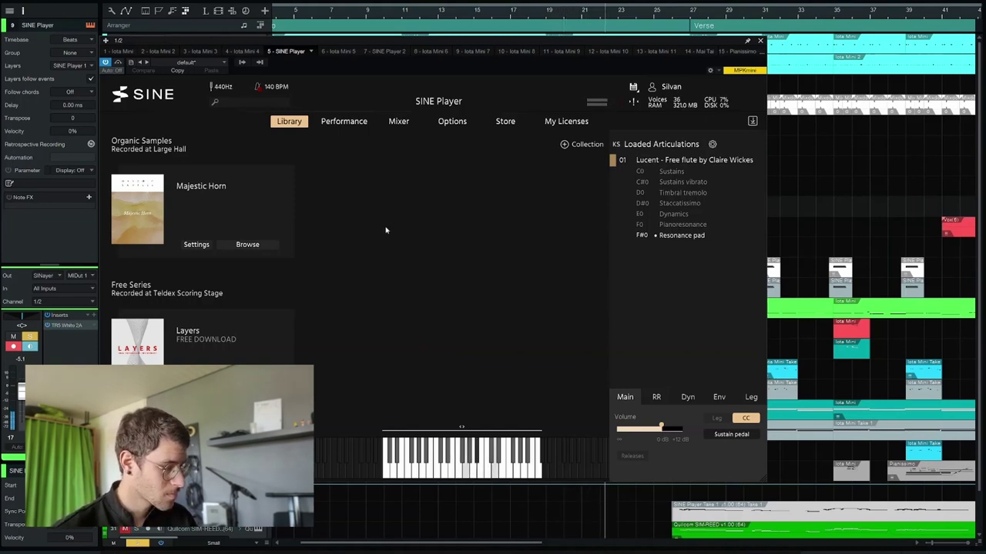
key("space")
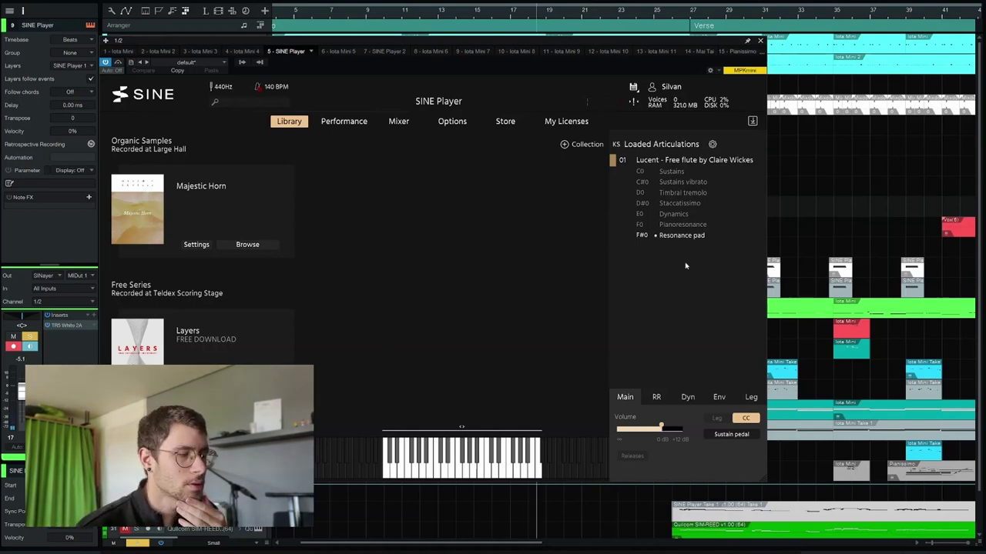
left_click(761, 42)
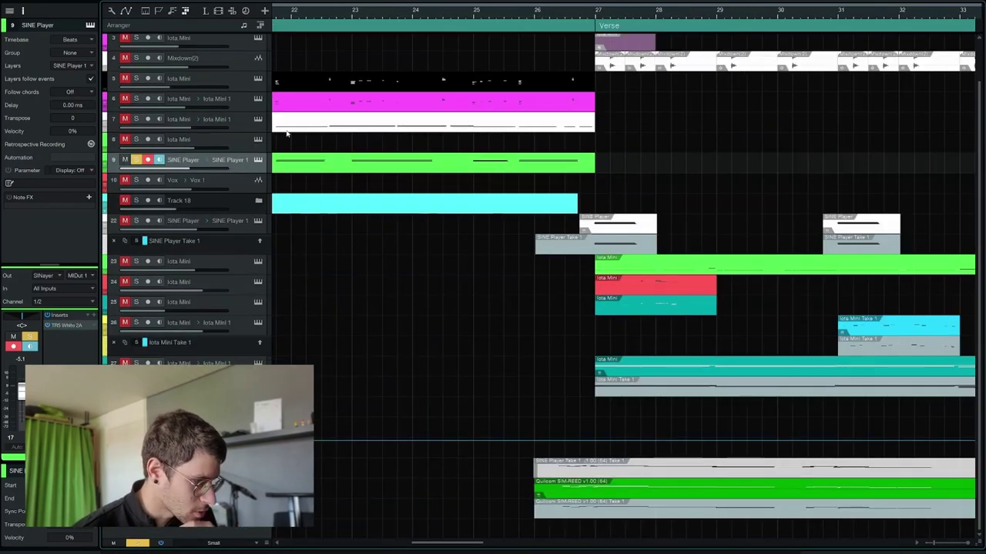
Step: Unsolo track 9, solo the SINE Player on track 22 for the verse at bar 27, and open its instrument
left_click(137, 160)
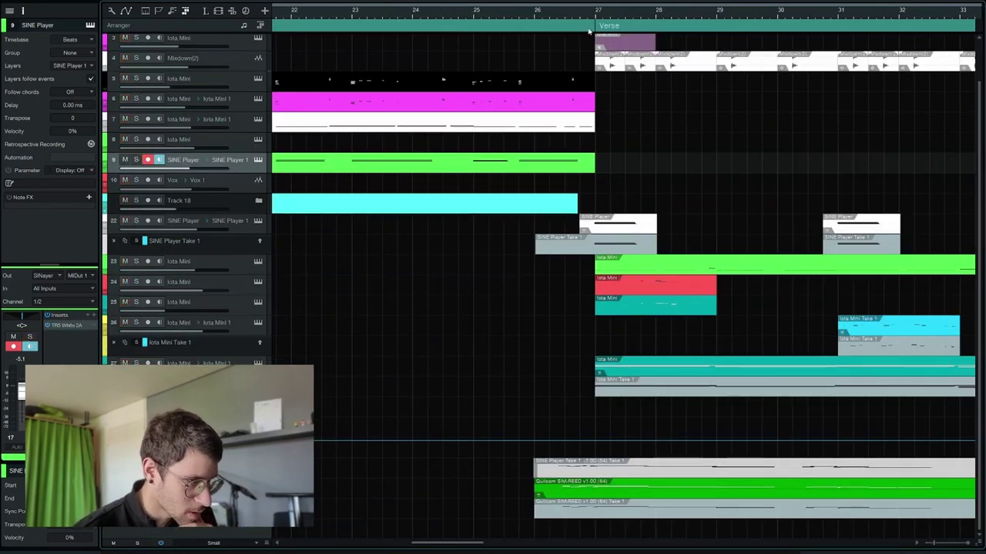
left_click(258, 220)
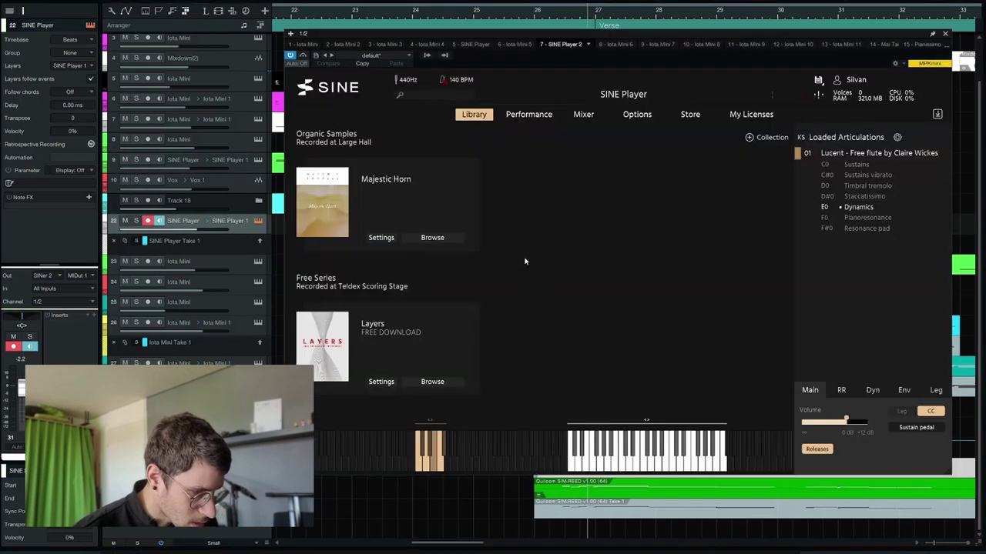
left_click(137, 221)
left_click(946, 35)
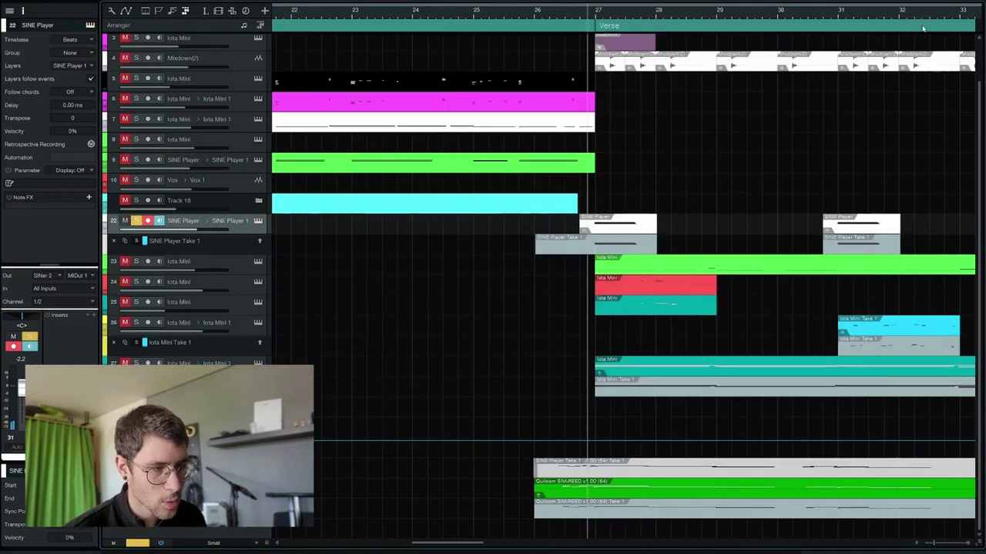
left_click_drag(912, 16, 638, 10)
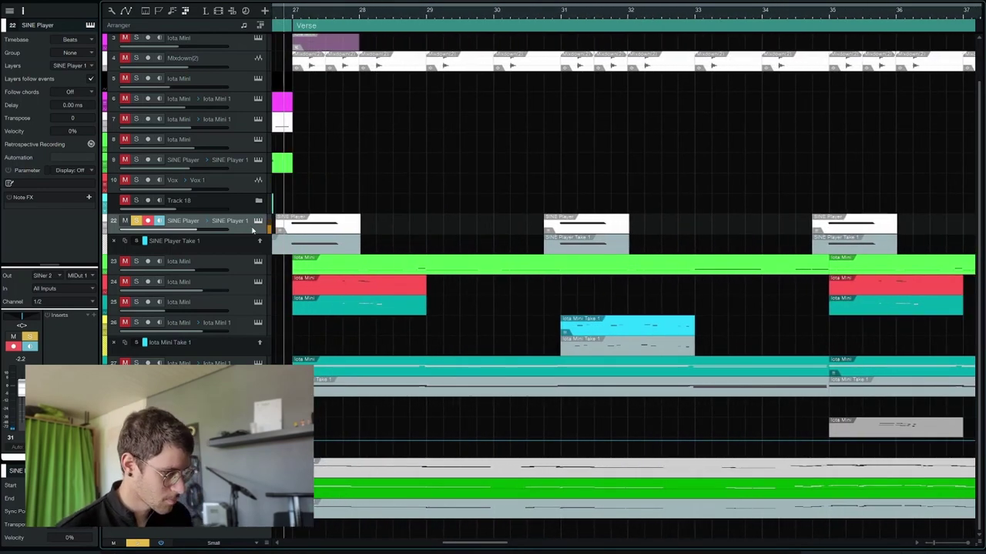
left_click(257, 222)
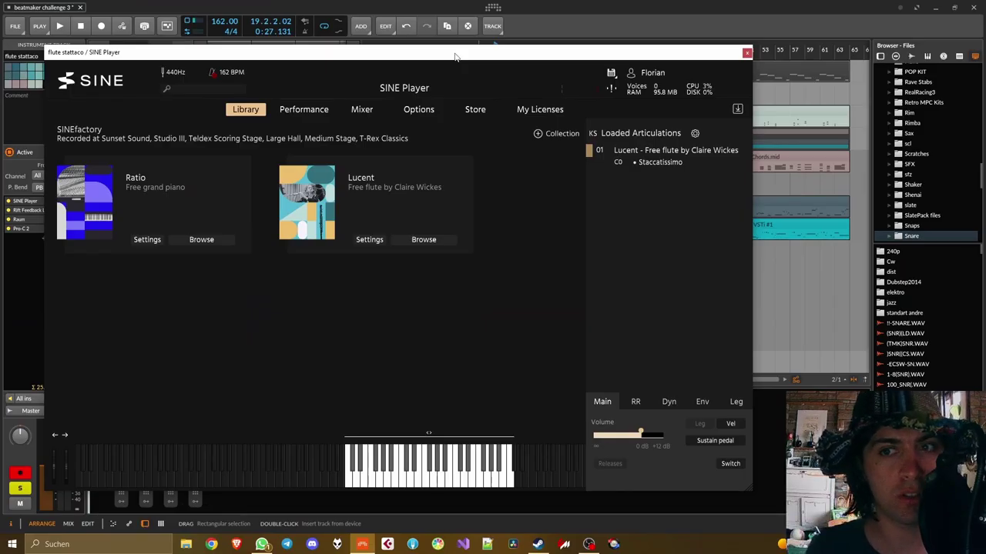
Step: In the Bitwig project, play the soloed flute stattaco track from around bar 19 and show its SINE Player window
left_click_drag(454, 57, 493, 190)
key("space")
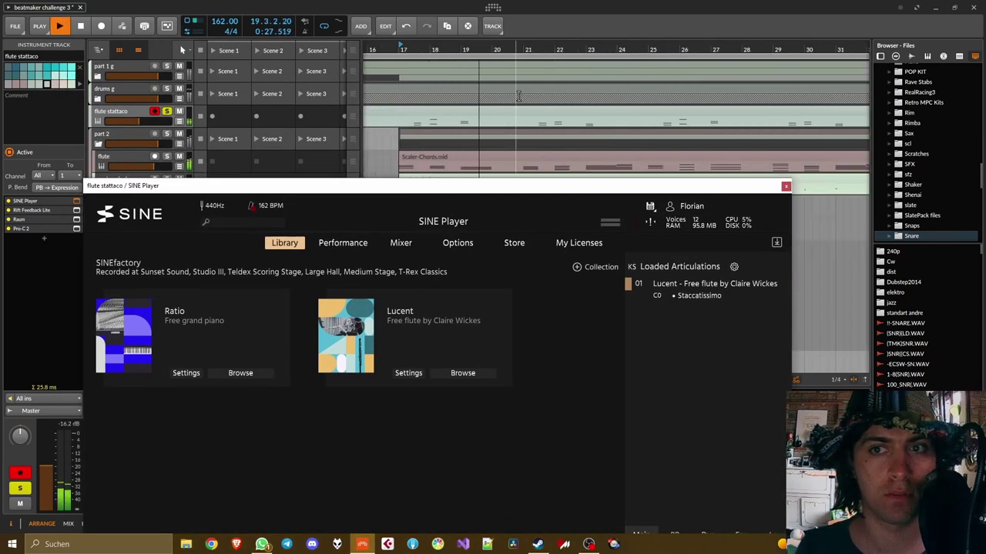
left_click_drag(468, 189, 464, 33)
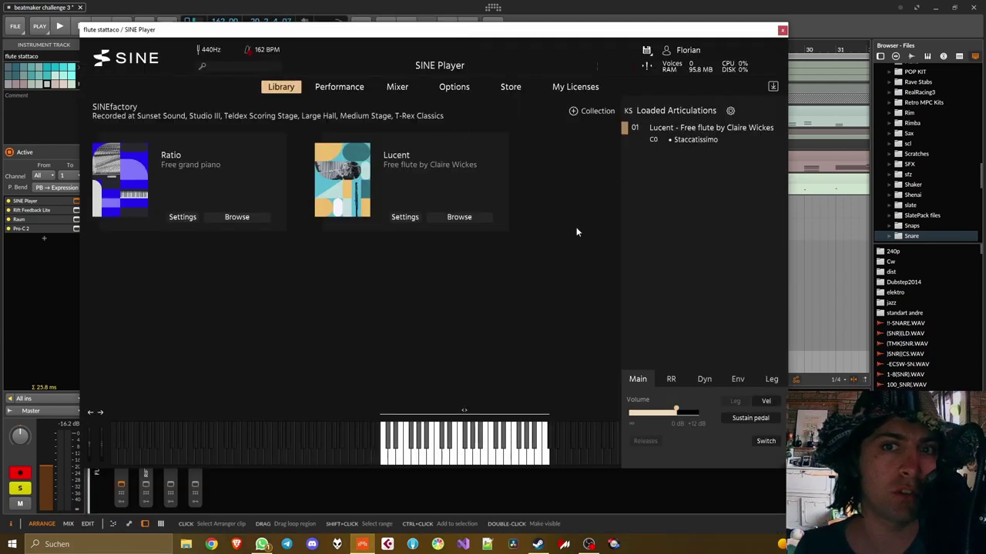
left_click(271, 87)
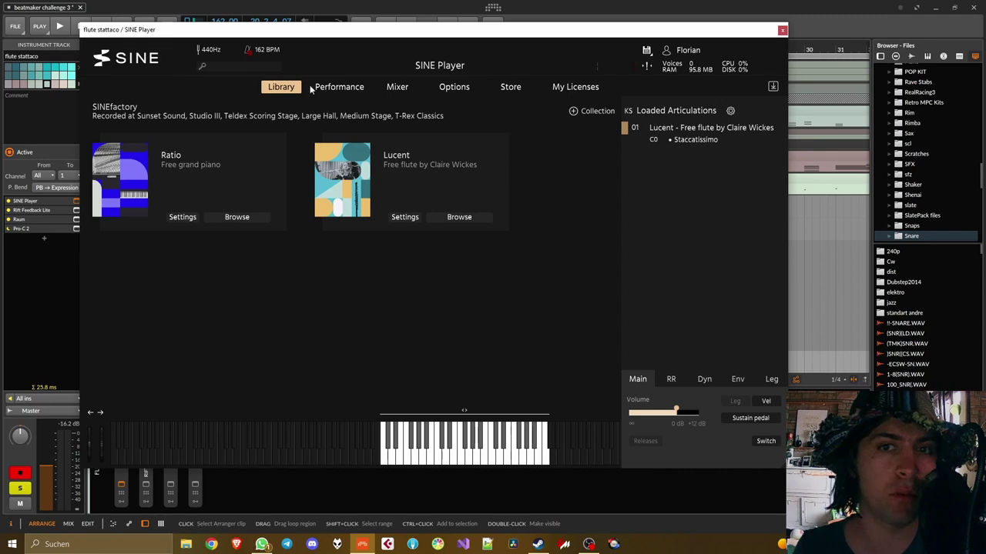
left_click(397, 86)
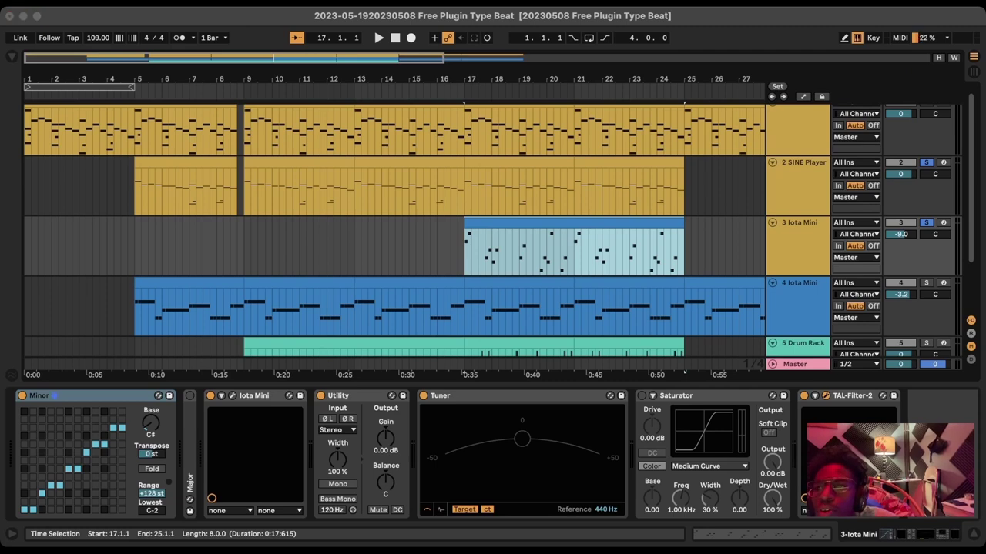
Step: In the Ableton Live set, play the soloed Iota Mini clip on track 3 together with the SINE Player from bar 17
key("space")
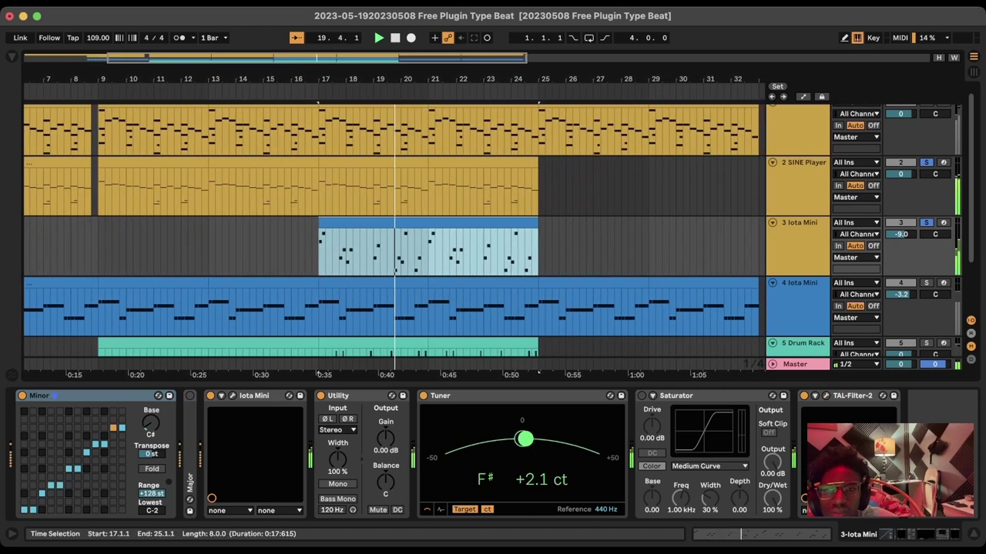
scroll(394, 230, "up", 1)
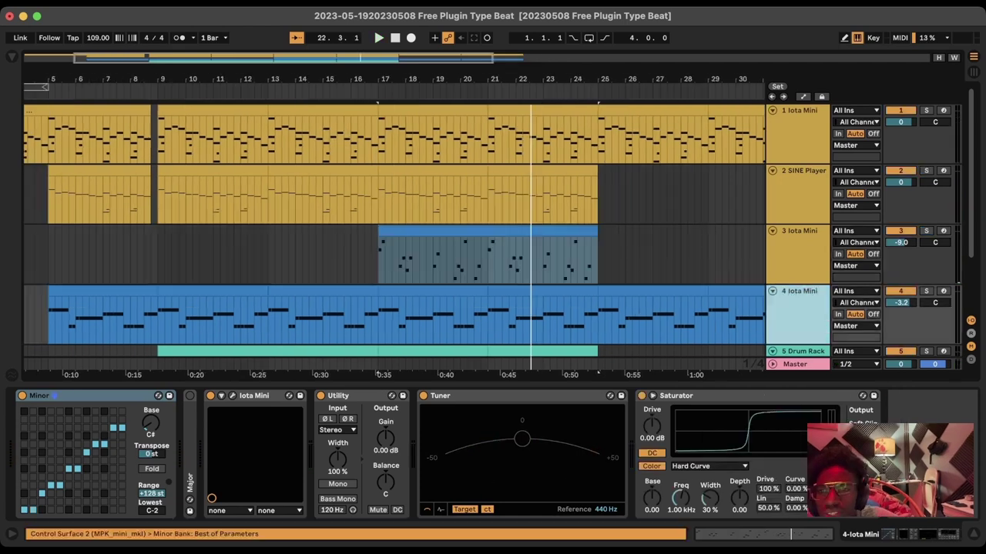
Step: Solo only the Iota Mini on track 4 and play its clip from bar 17
left_click(432, 291)
key("s")
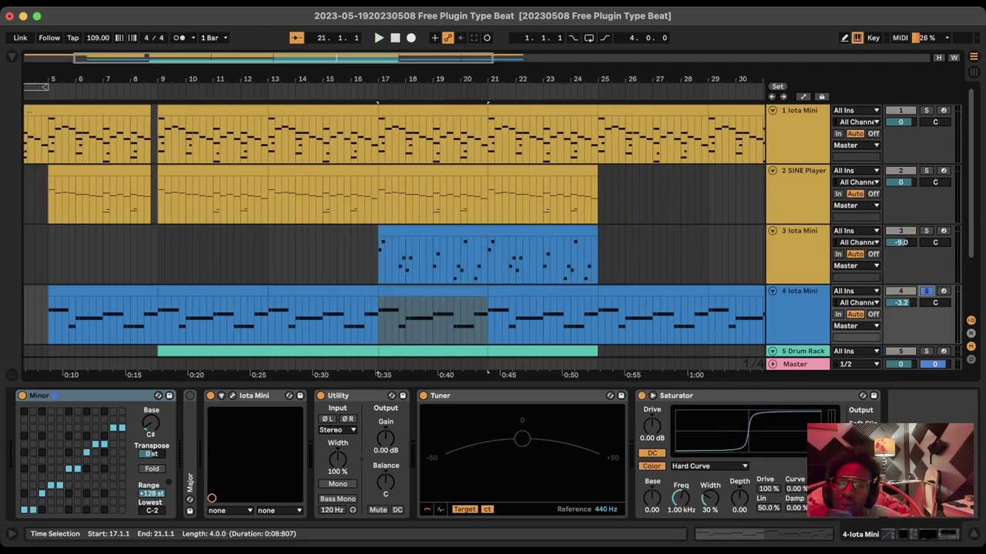
left_click(55, 395)
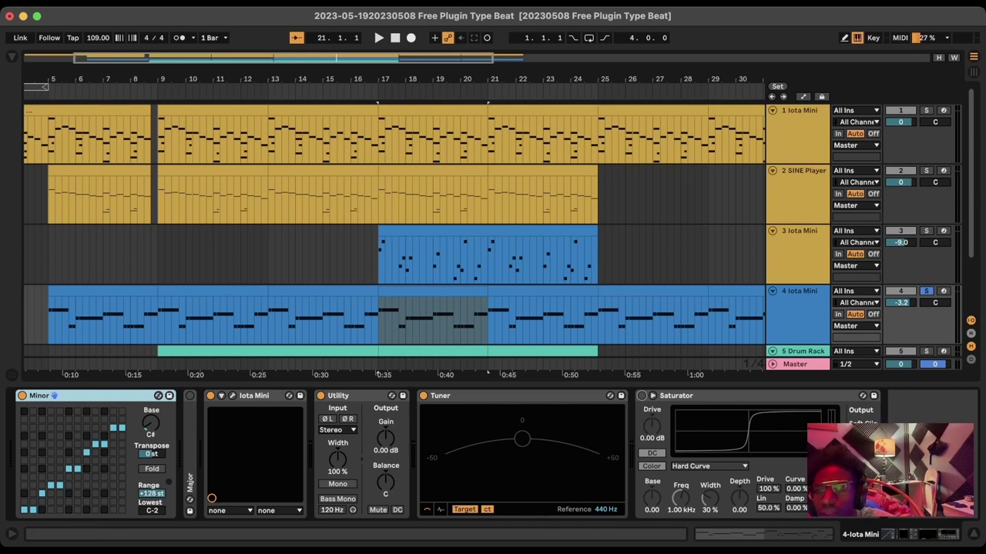
key("space")
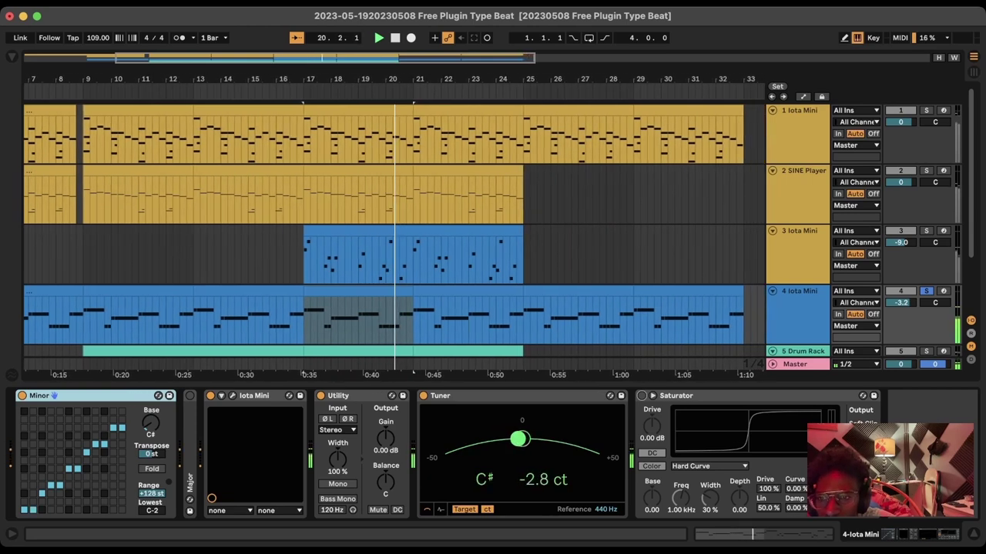
Step: Turn on the Saturator with its Hard Curve on track 4 and select the clip from bar 17 to 21
left_click(641, 395)
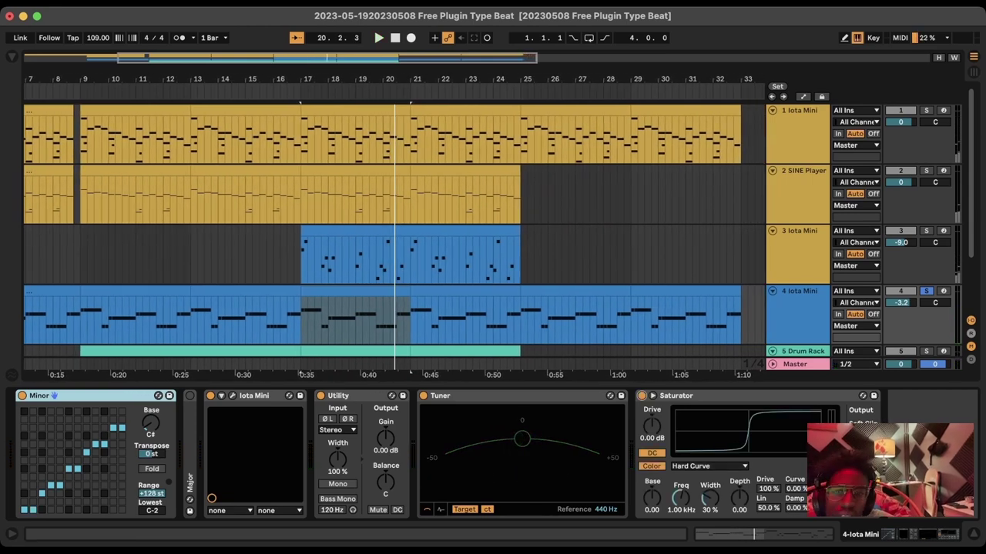
left_click(708, 466)
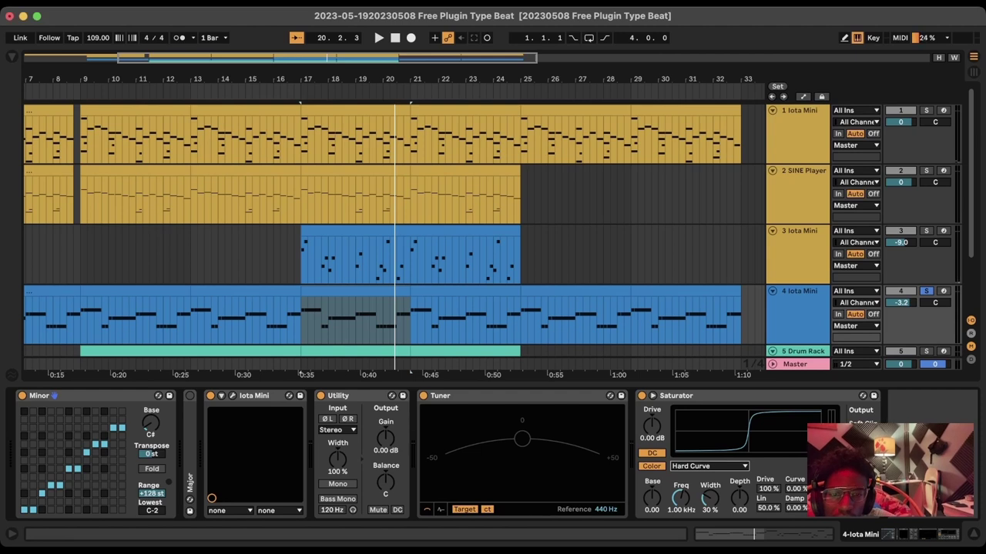
left_click(355, 291)
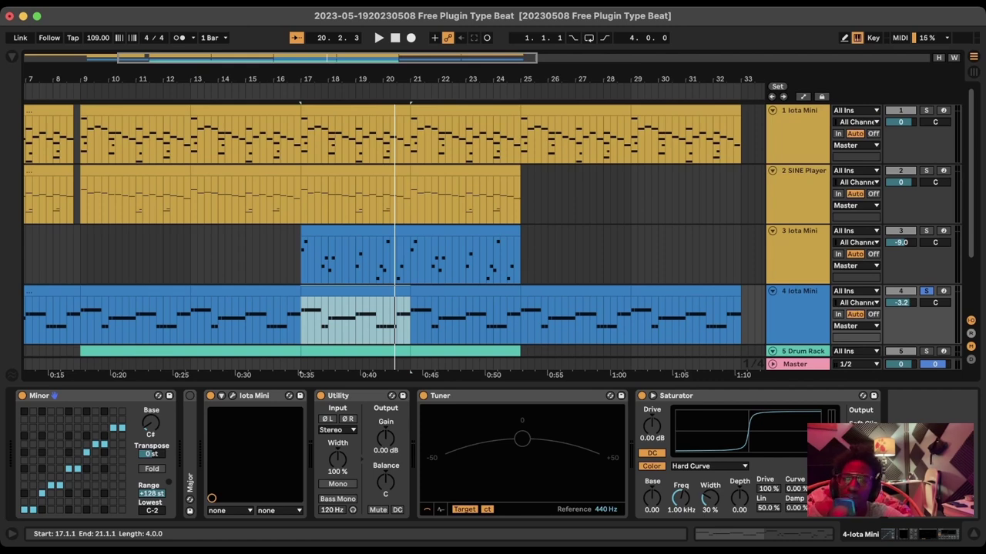
Step: Stop the track 4 playback and solo the Drum Rack on track 5 together with the Iota Mini on track 4
key("space")
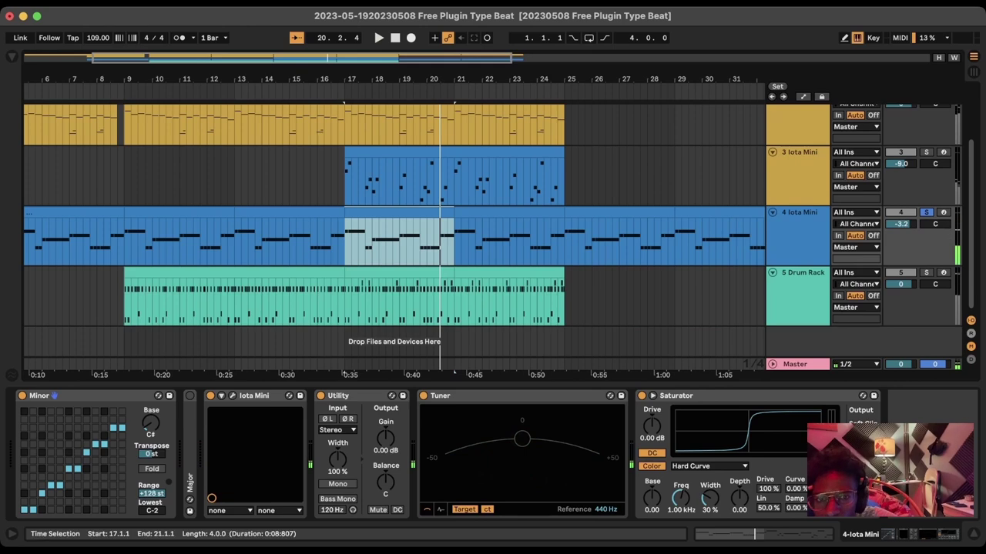
left_click(797, 272)
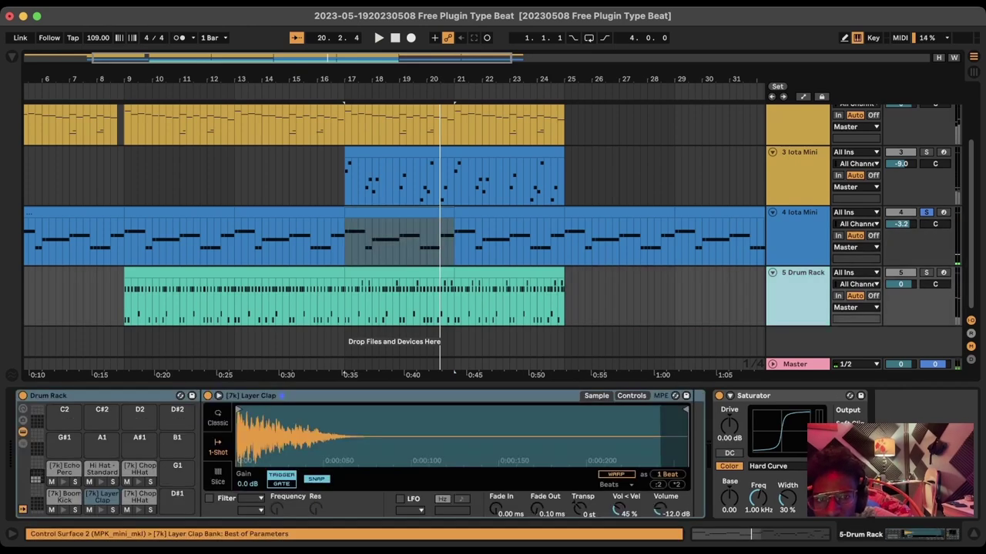
left_click(925, 273)
left_click(797, 272)
Step: Examine the hi-hat, clap and kick notes of the Drum Rack clip from bar 17 across its four-bar loop
left_click(454, 435)
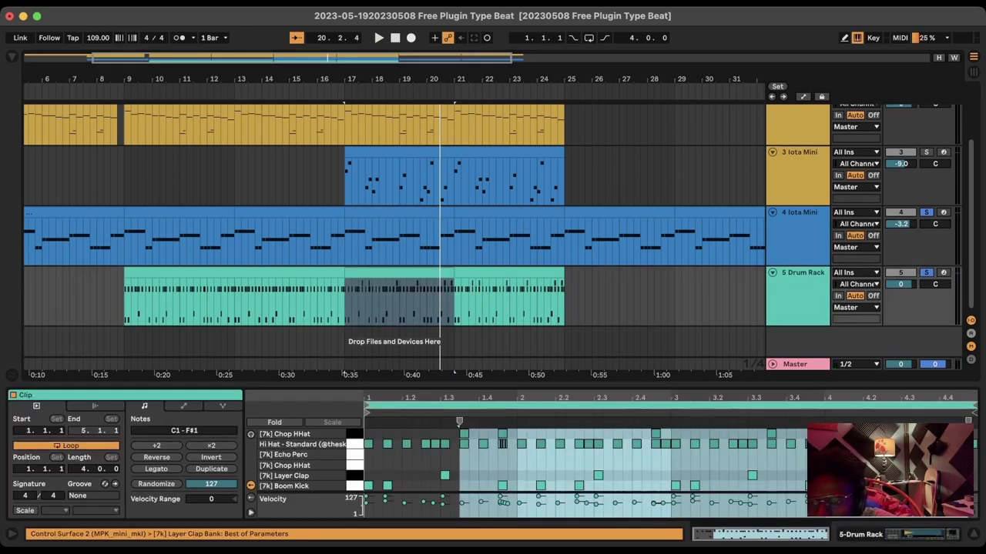
scroll(507, 455, "up", 3)
scroll(508, 455, "left", 3)
left_click(397, 444)
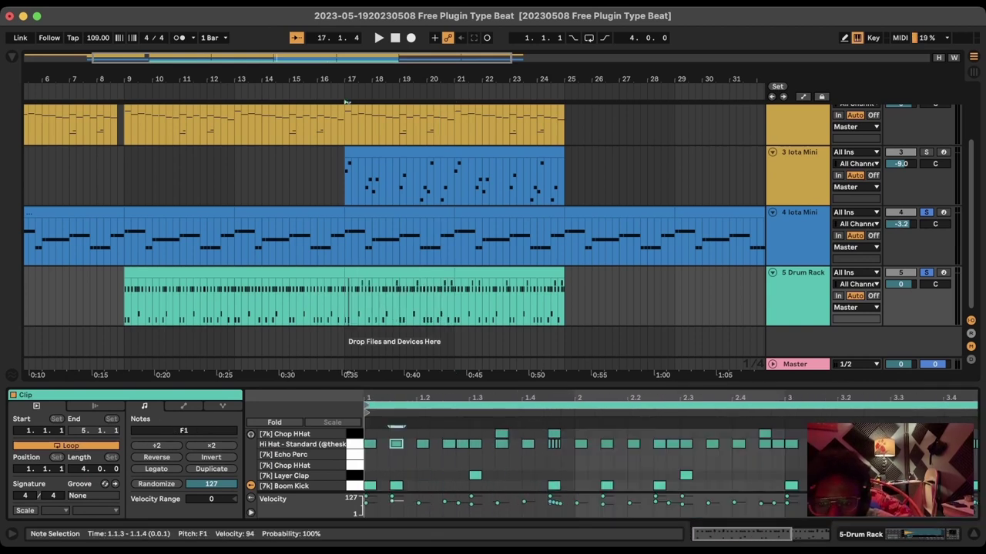
scroll(670, 462, "right", 5)
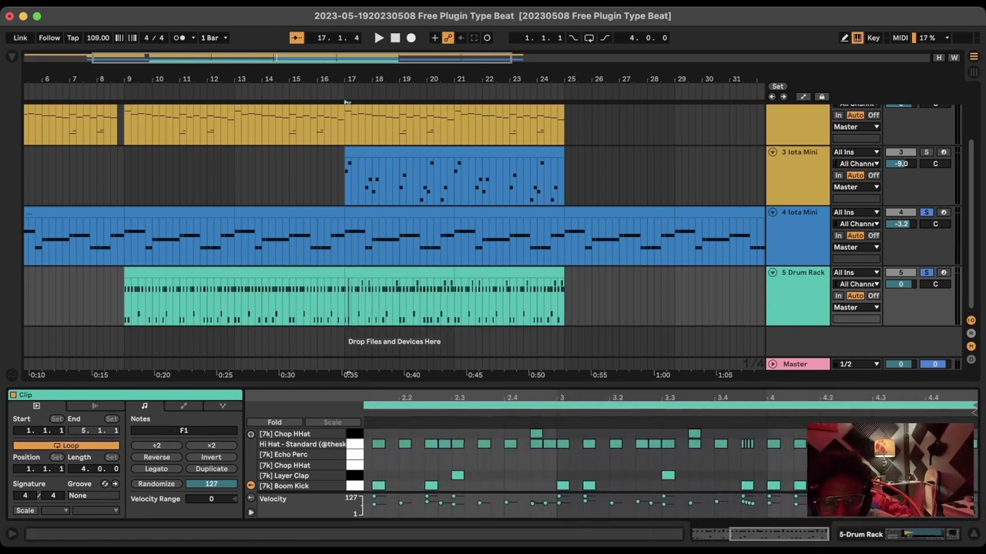
scroll(585, 455, "down", 3)
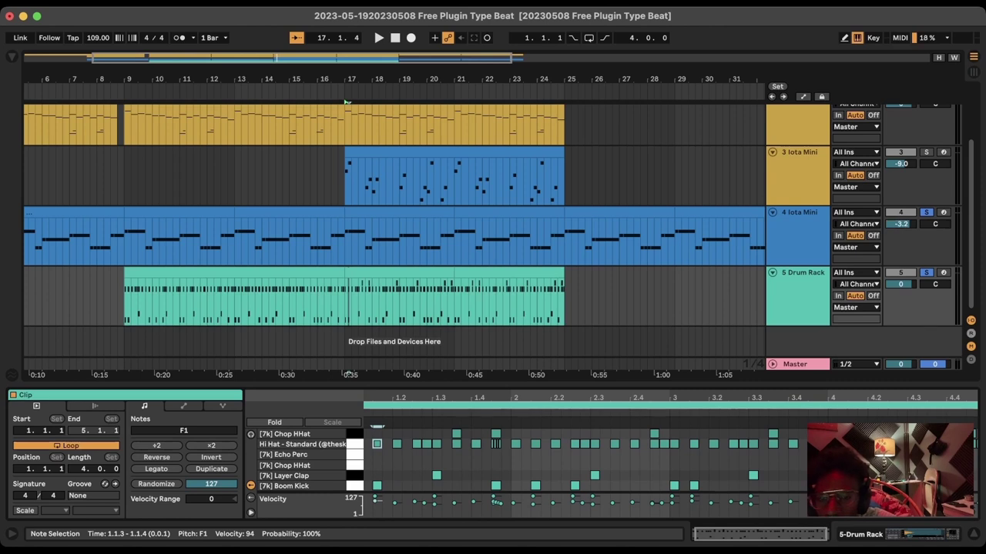
scroll(670, 462, "right", 1)
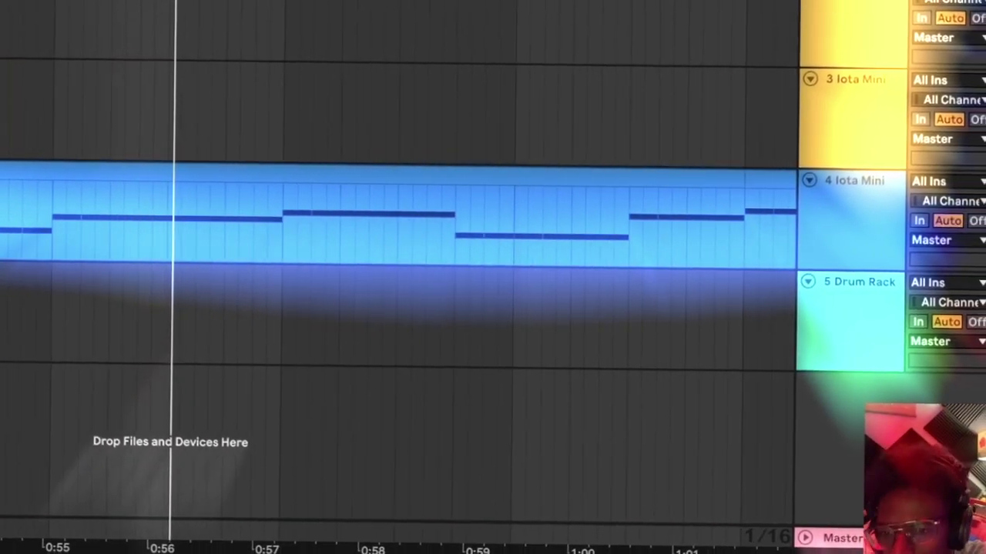
key("minus")
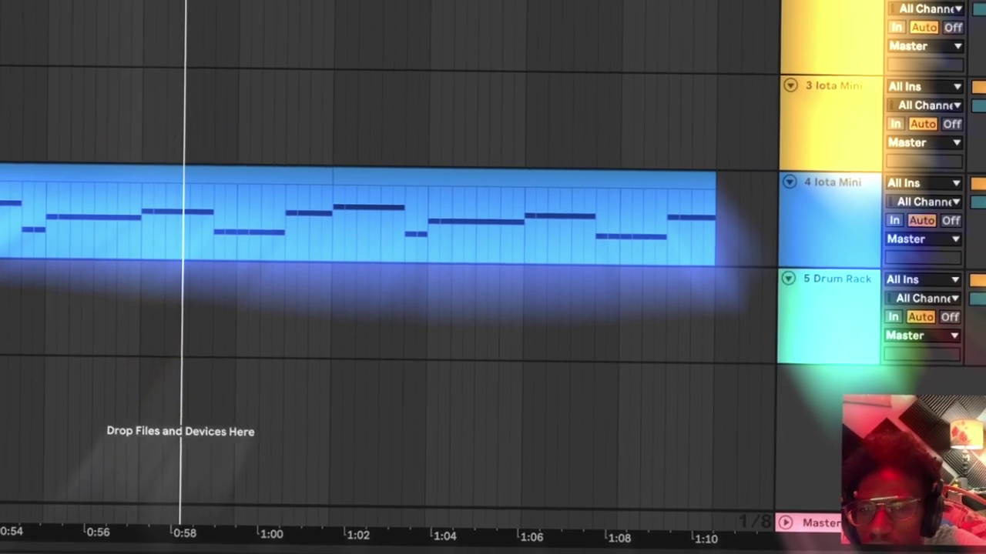
key("minus")
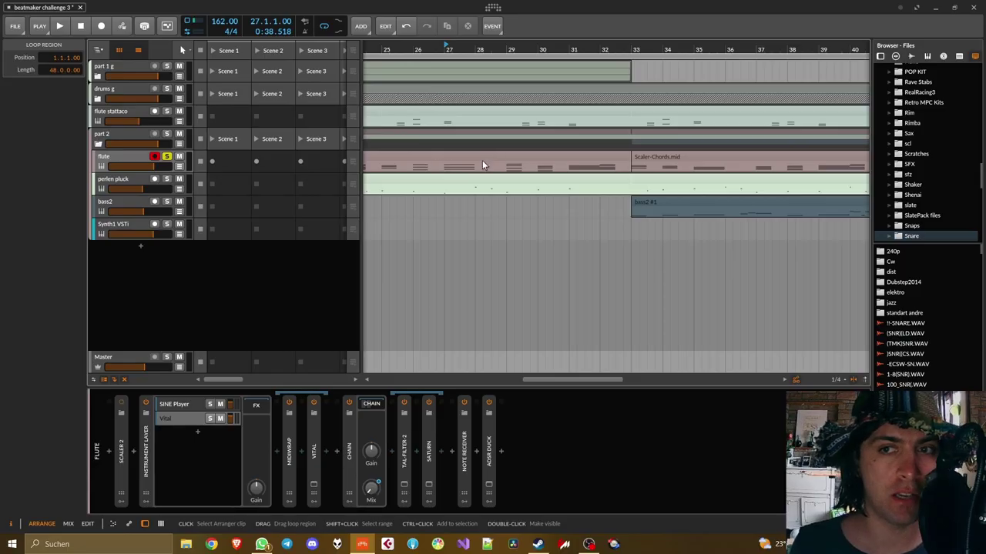
Step: Switch to the Bitwig project, show the flute track's SINE Player and Vital layers, and play the soloed track from bar 27
left_click(179, 403)
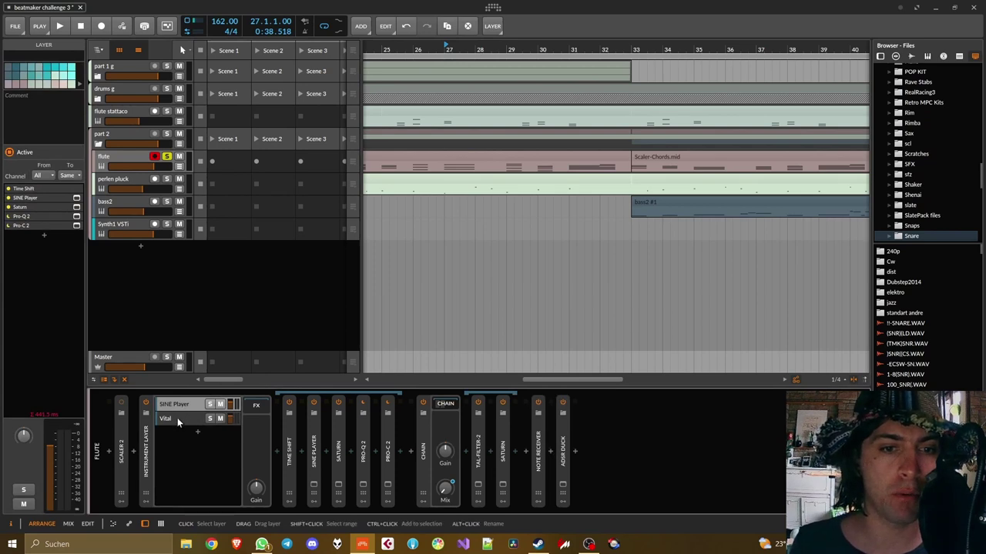
left_click(178, 418)
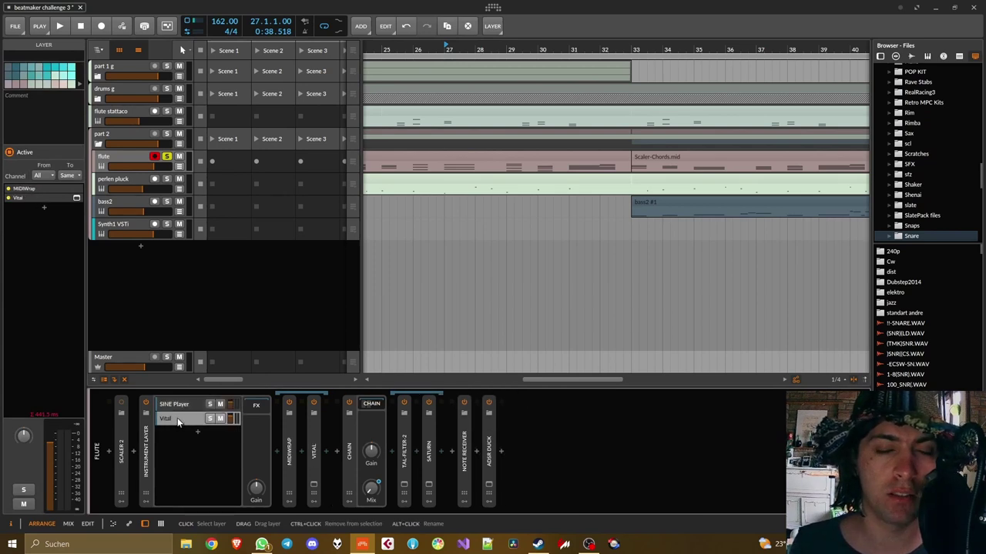
key("space")
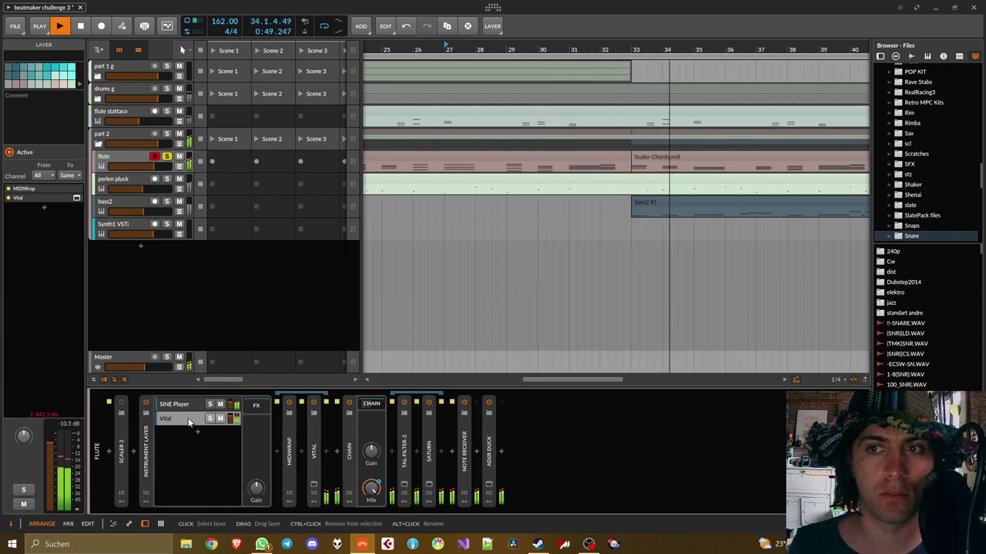
key("space")
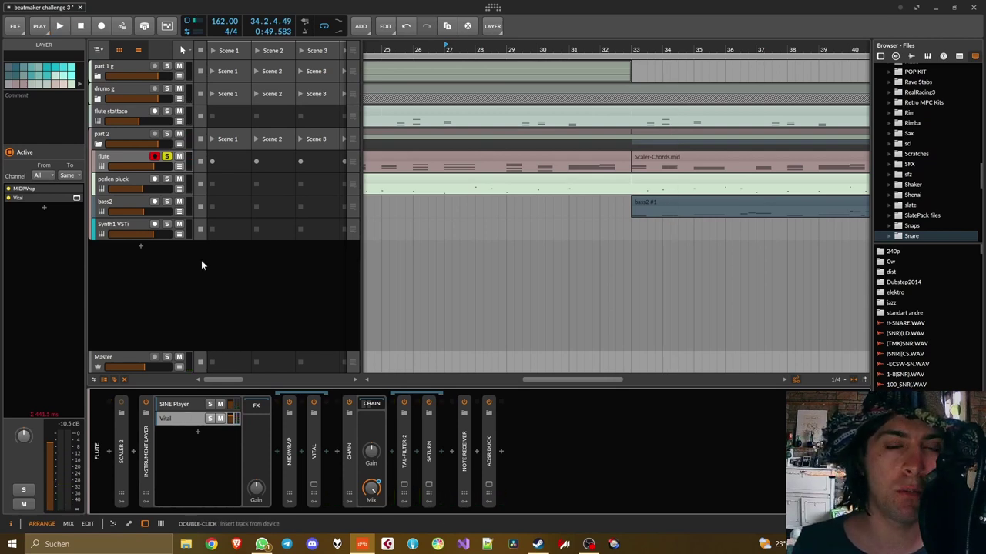
Step: Show the flute track's Vital Macro 1 automation and the Vital plug-in window, and play the rise from bar 31
left_click(178, 167)
left_click(139, 181)
left_click(125, 210)
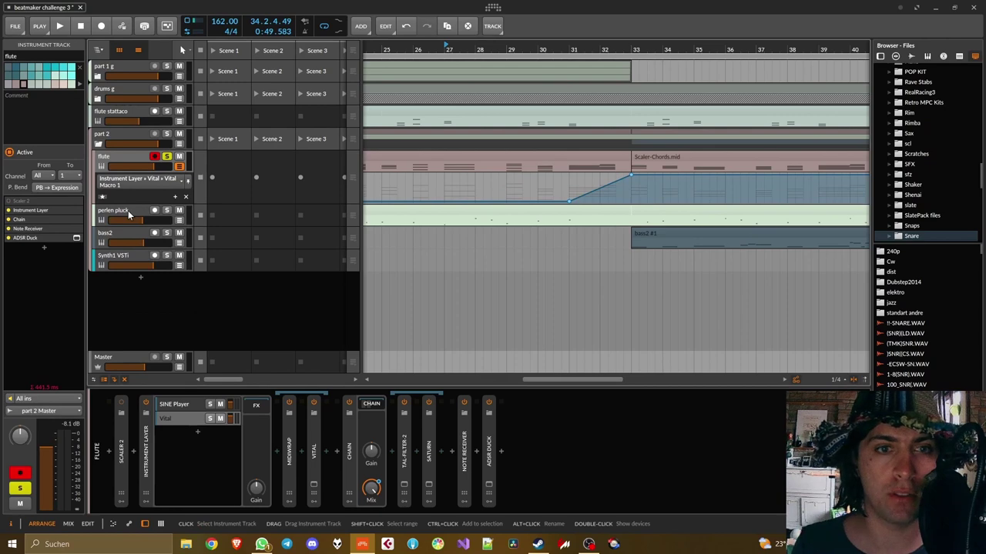
left_click(314, 485)
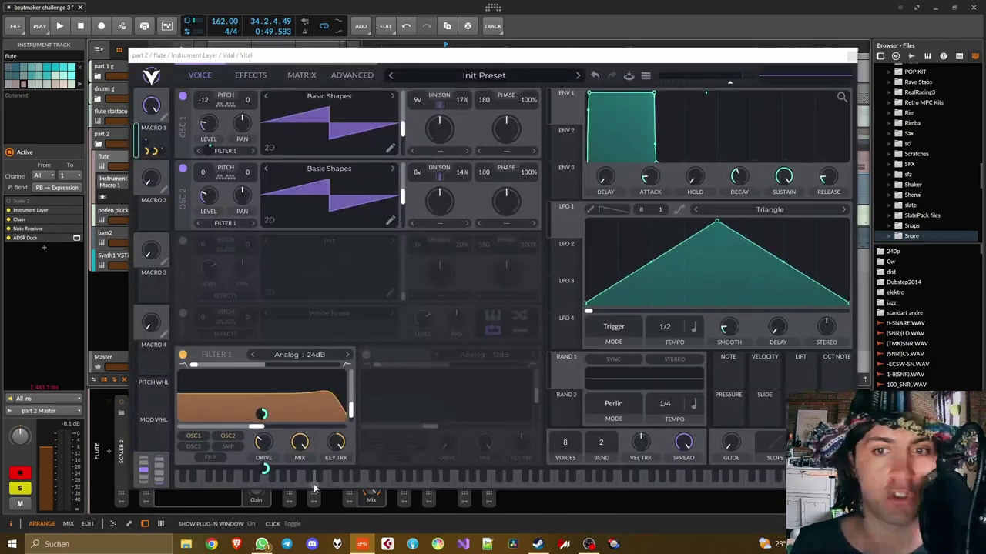
key("space")
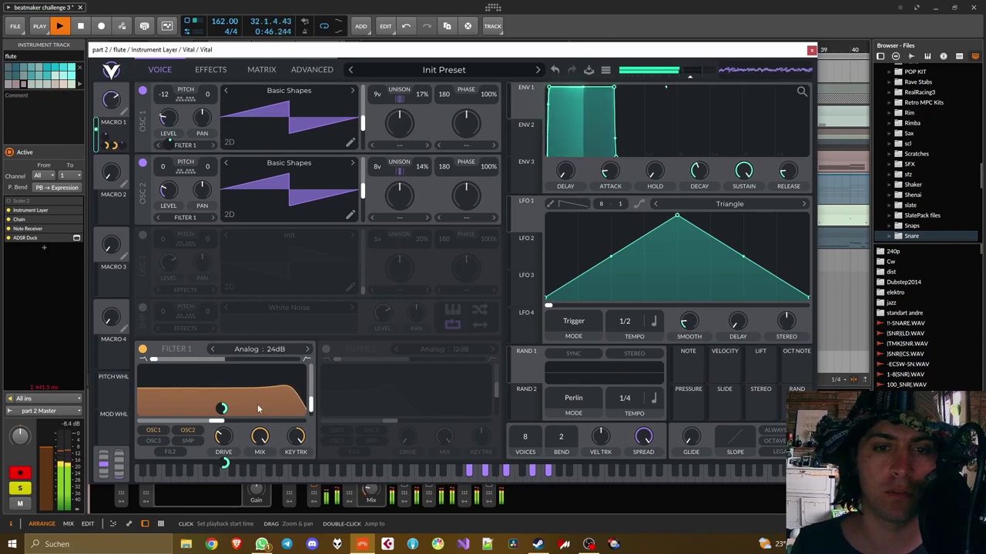
key("space")
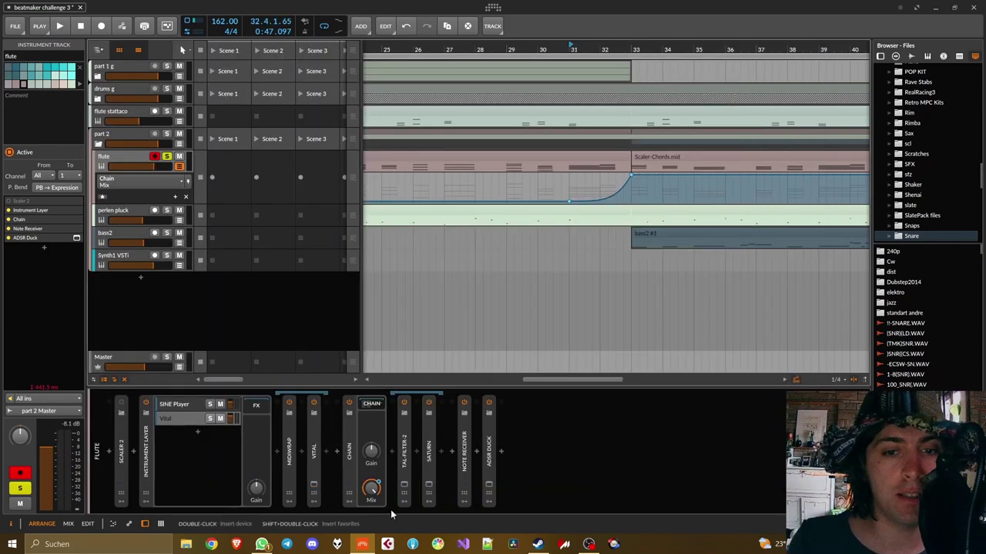
Step: Show the TAL-Filter-2 inside the flute track's Chain device and play the filter build-up from bar 31
left_click(353, 463)
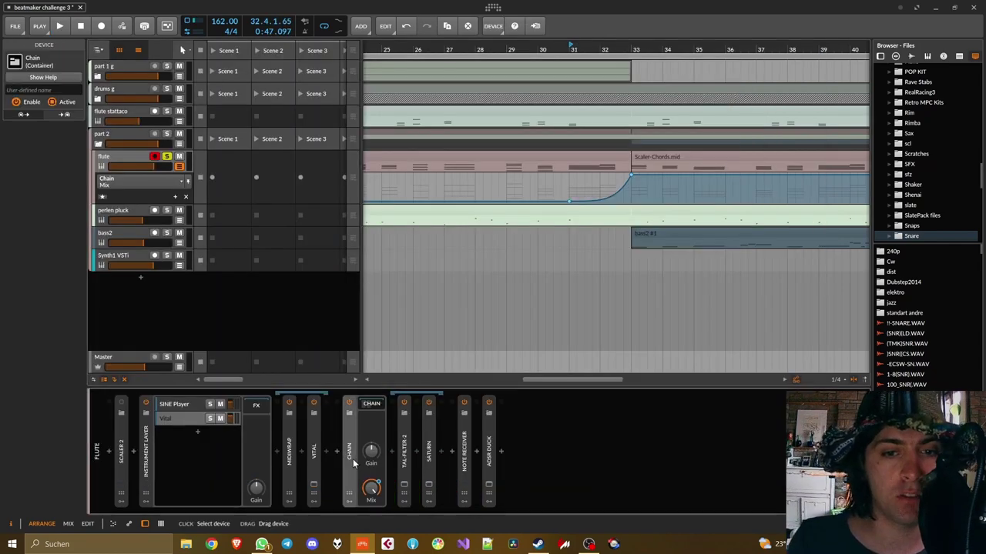
left_click(405, 487)
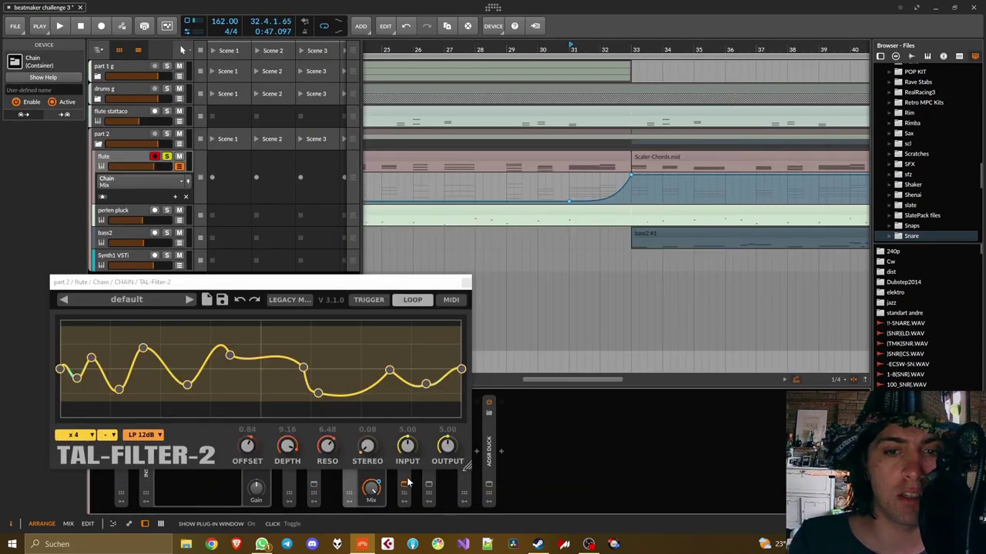
left_click_drag(335, 278, 336, 181)
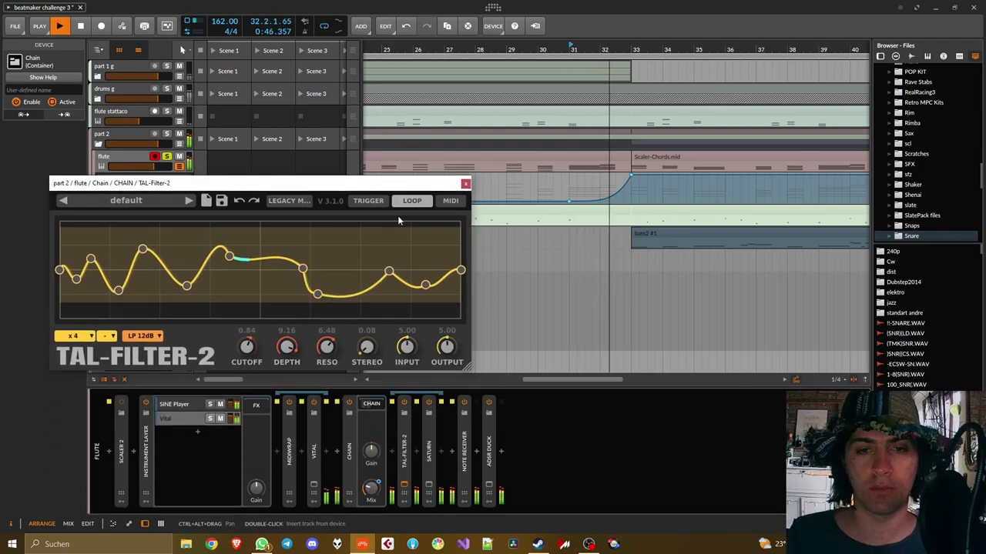
key("space")
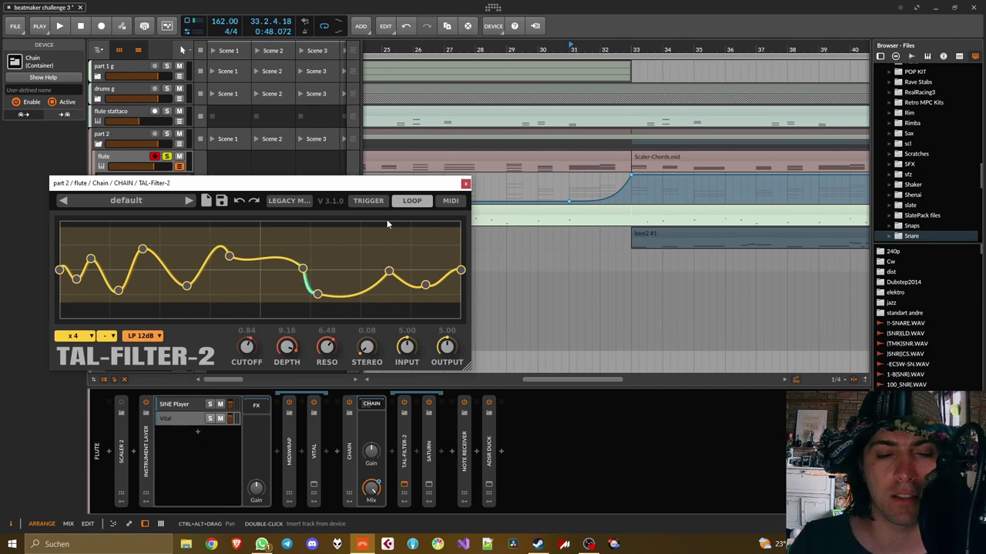
Step: Compare the flute part from bar 33 with TAL-Filter-2 deactivated and with it active again, showing its window
left_click(406, 449)
key("alt+a")
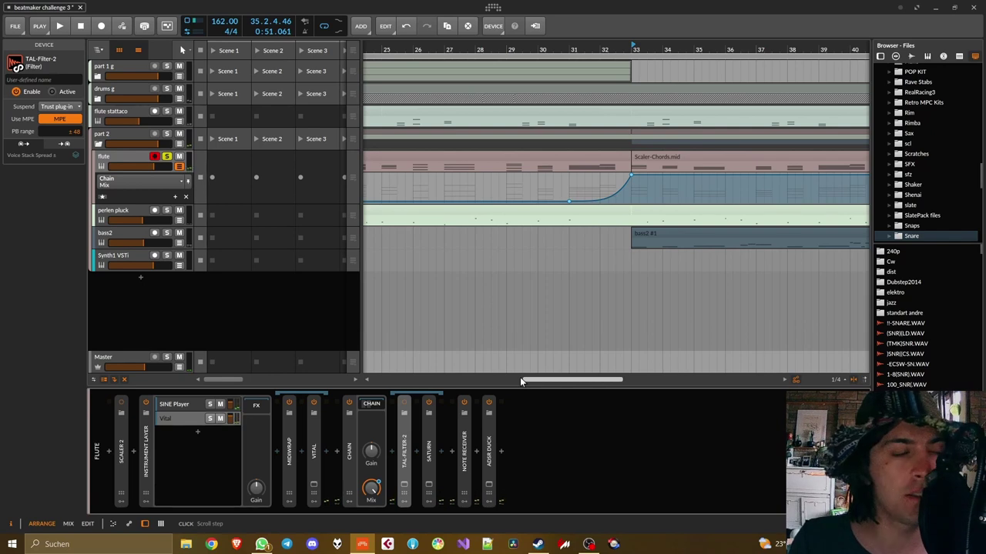
left_click(403, 486)
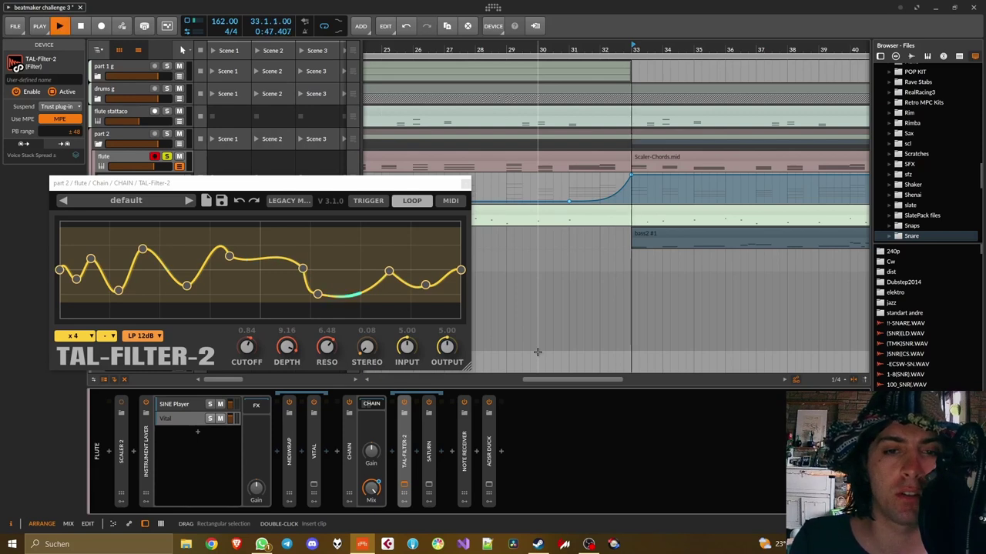
key("space")
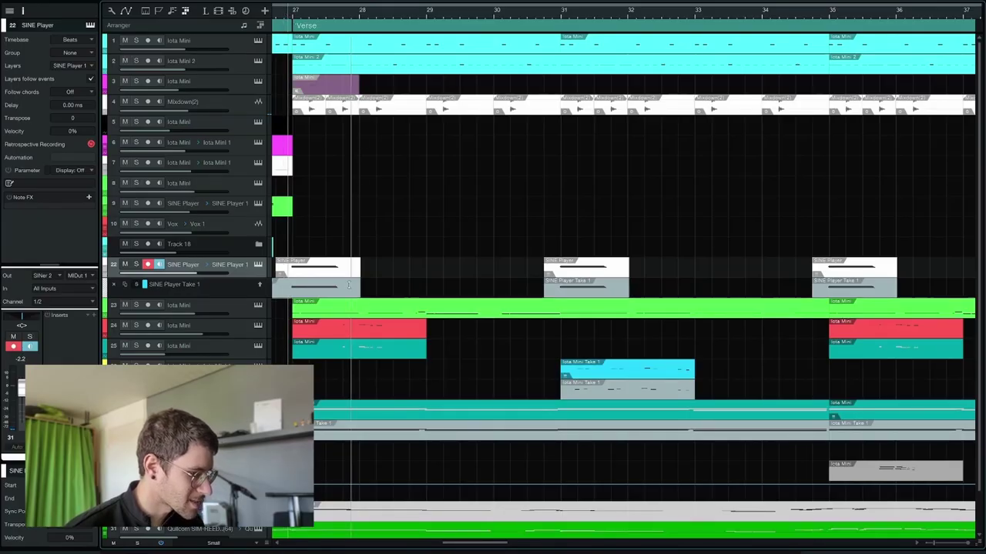
Step: Switch to the Studio One project and show the Quilcom SIM-REED instrument of track 31 around the Verse start at bar 27
scroll(243, 310, "down", 1)
left_click_drag(339, 19, 496, 23)
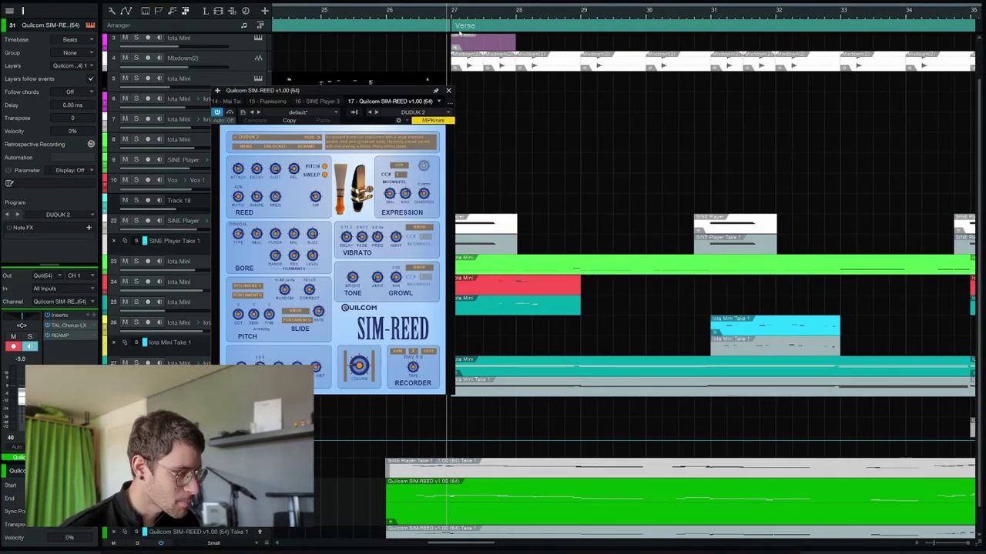
key("s")
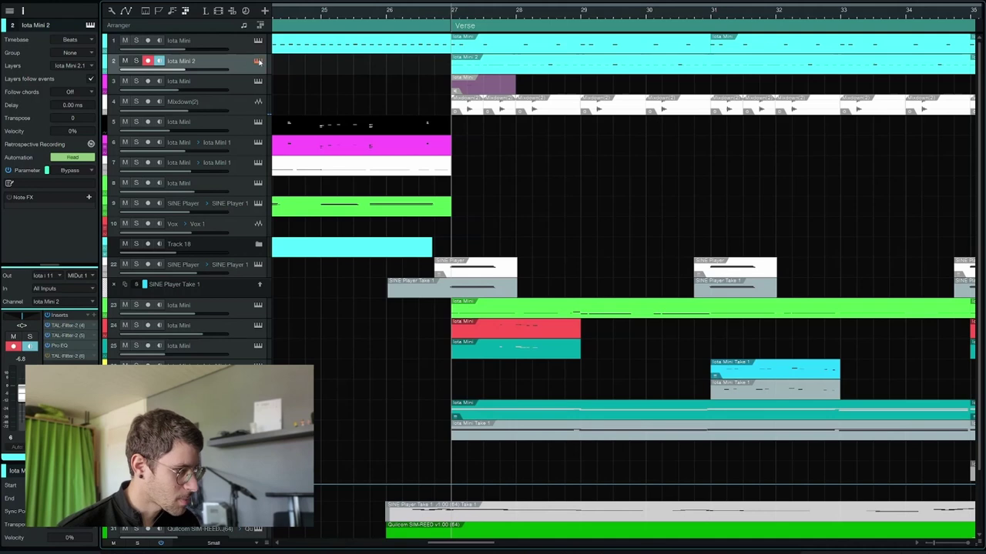
Step: Solo the Iota Mini 2 track and show its Trap Drum Kit 09 instrument and its TAL-Filter-2 and Pro EQ inserts
left_click(259, 62)
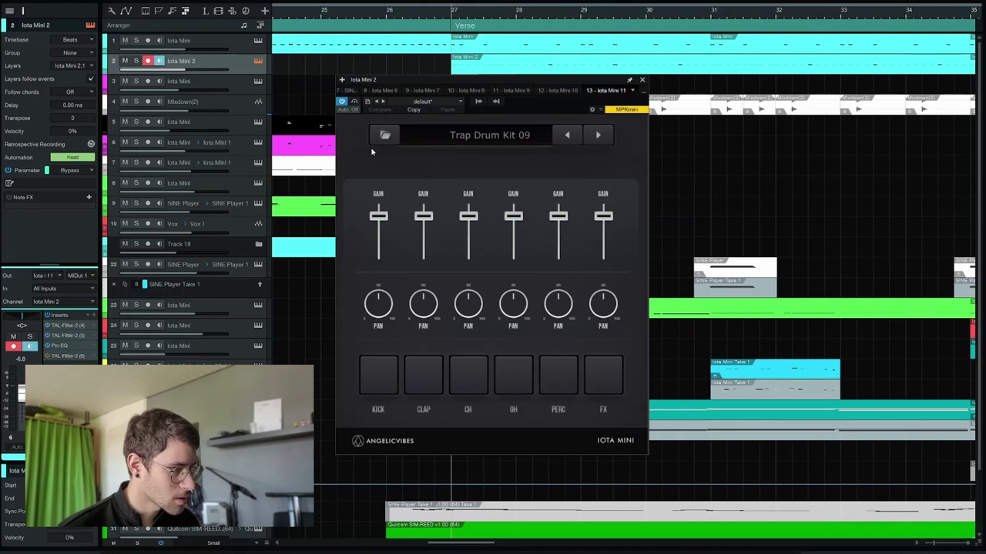
left_click(135, 61)
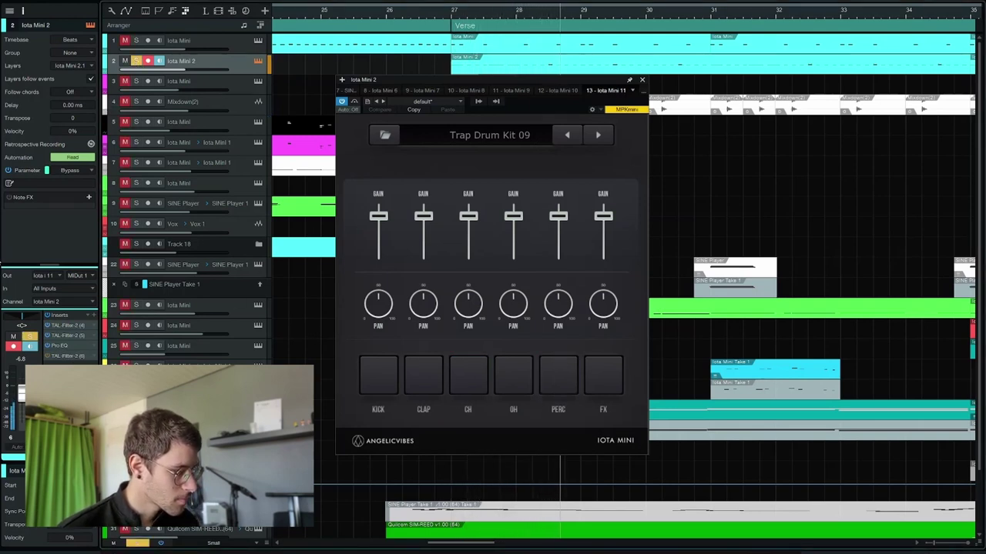
left_click(75, 329)
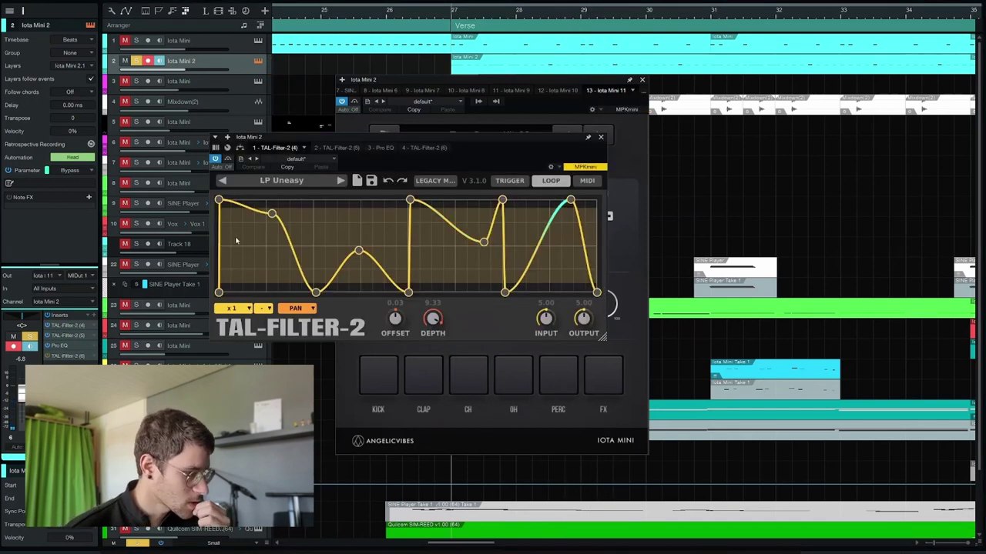
left_click(325, 149)
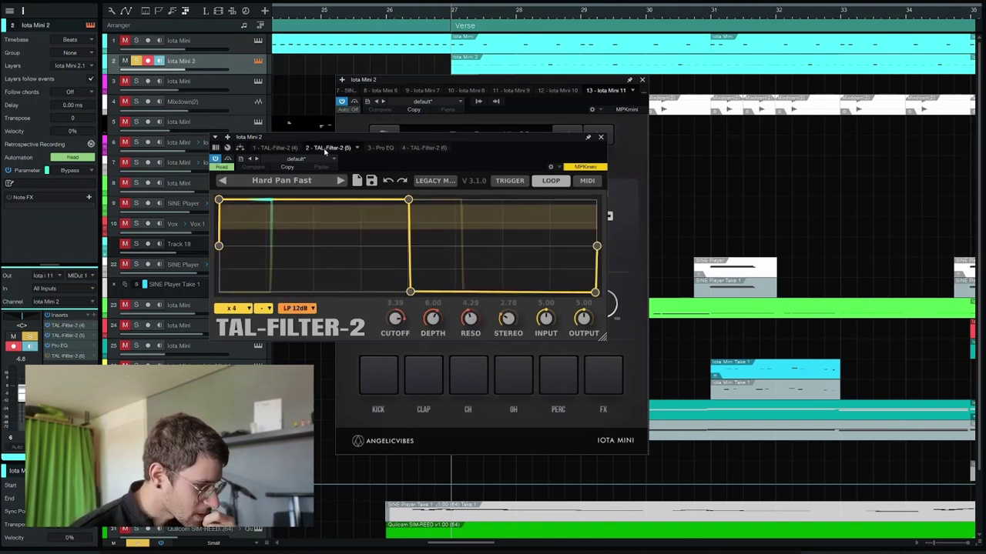
left_click(380, 149)
left_click(431, 149)
Step: Show the track automation across the Verse, including the TAL-Filter-2 Bypass envelope on Iota Mini 2, and close the plug-in window
left_click_drag(639, 17, 535, 3)
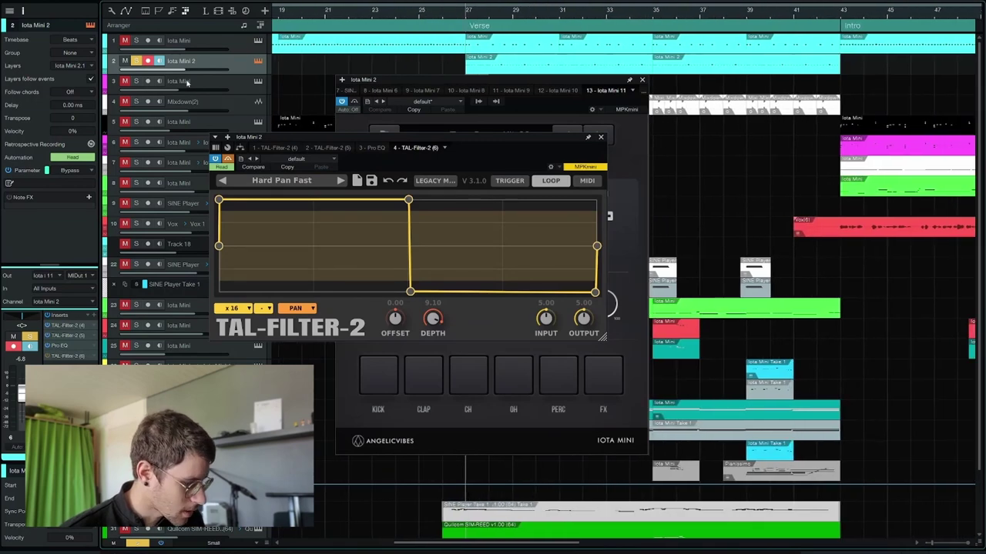
key("a")
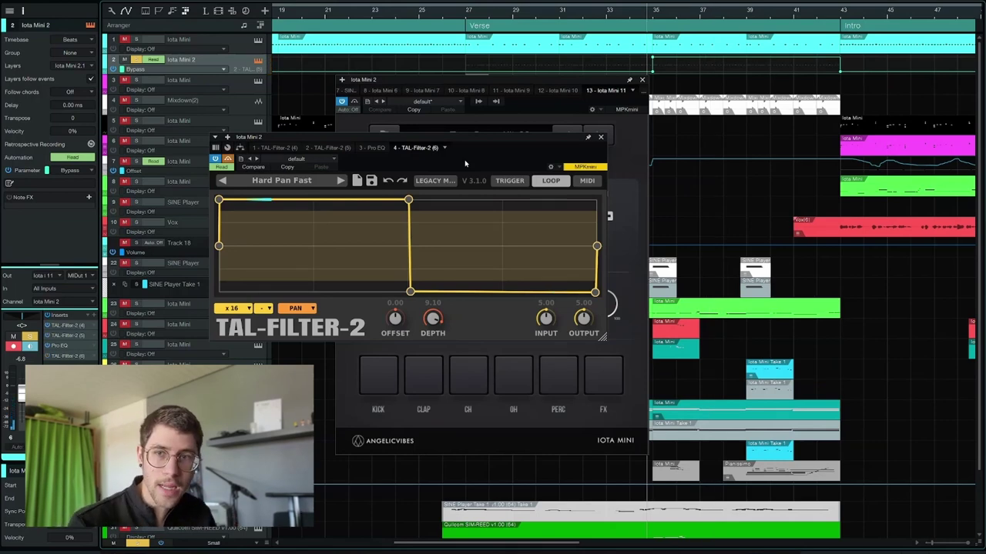
key("Escape")
Step: Play the Iota Mini on track 3 soloed from bar 27 and show its Trap Drum Kit 10 instrument
left_click(468, 15)
left_click(136, 80)
left_click(258, 81)
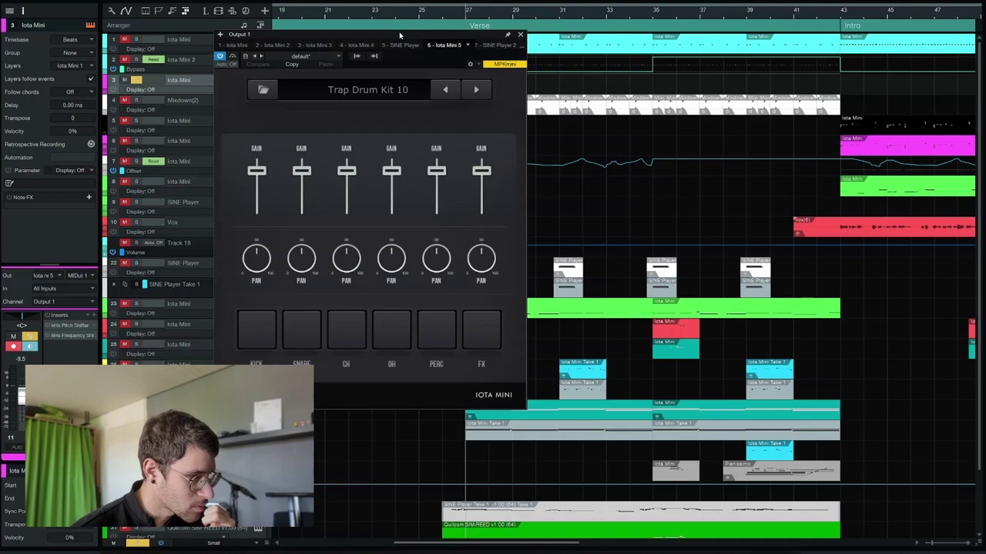
left_click_drag(400, 35, 432, 128)
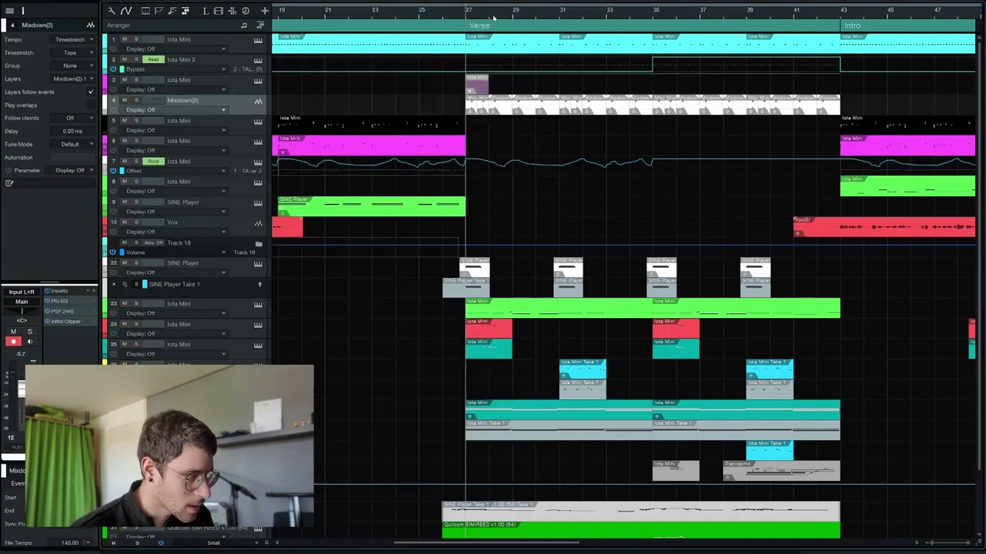
Step: Enlarge the Mixdown(2) track at the Verse start and play it soloed from bar 27
left_click_drag(493, 17, 493, 131)
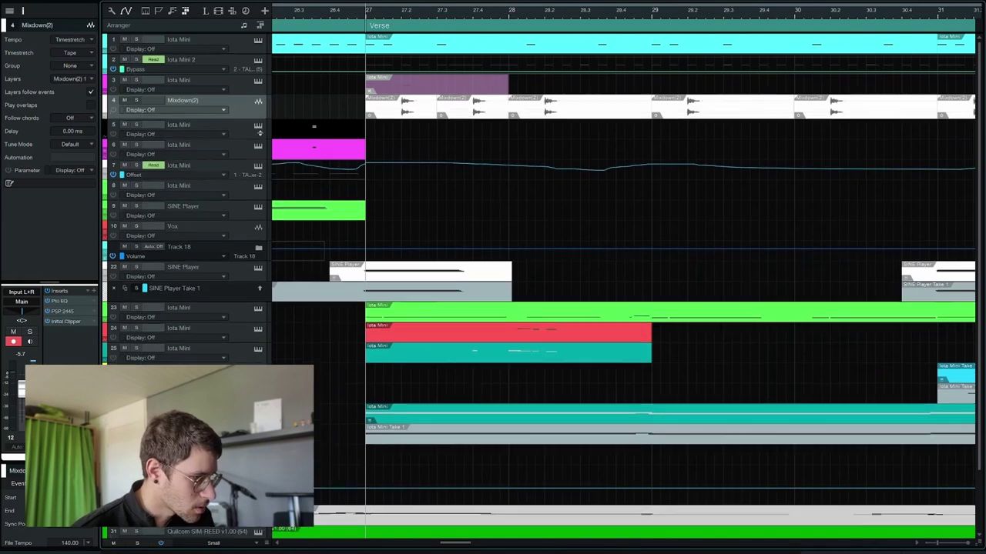
left_click_drag(258, 115, 263, 199)
key("s")
key("space")
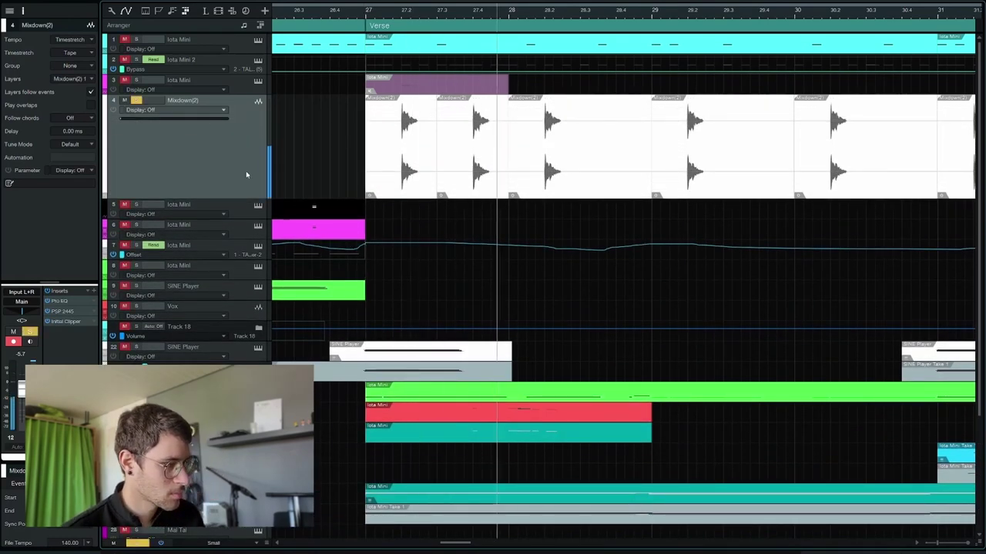
key("space")
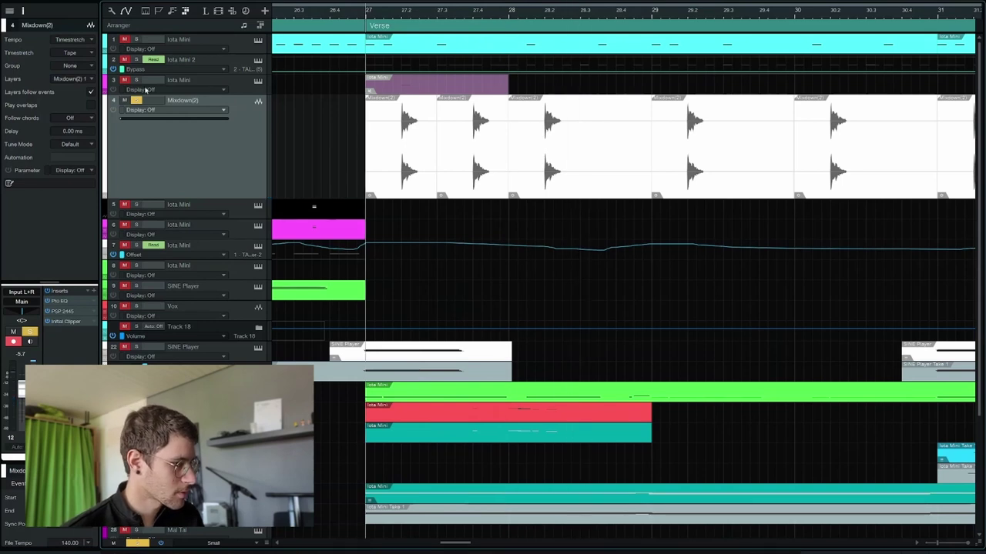
Step: Add Iota Mini tracks 1 and 2 to the solo with Mixdown(2) and play them together from bar 27
left_click(135, 59)
left_click(136, 40)
key("space")
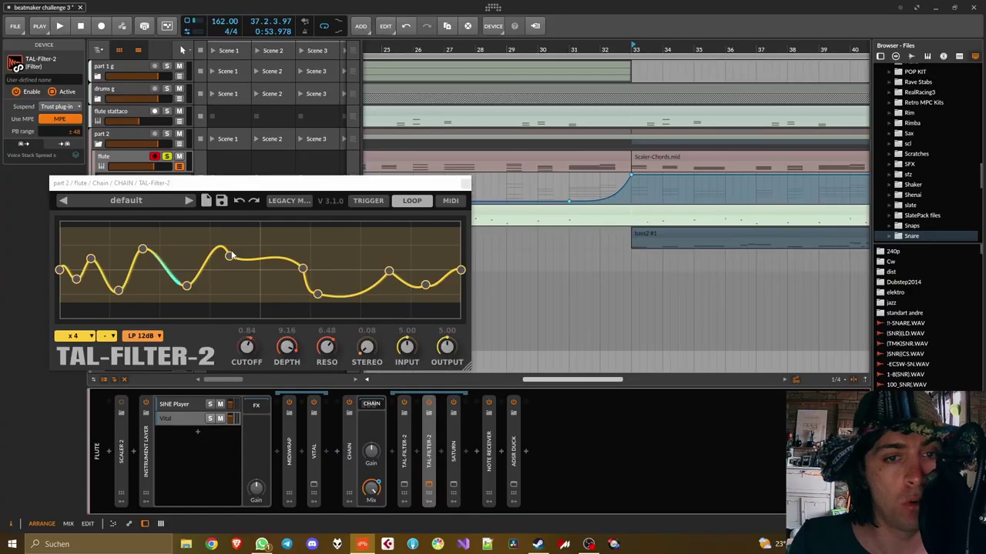
Step: In Bitwig, reshape the loop curve of the flute chain's TAL-Filter-2 around the point just before the curve's midpoint
left_click(230, 256)
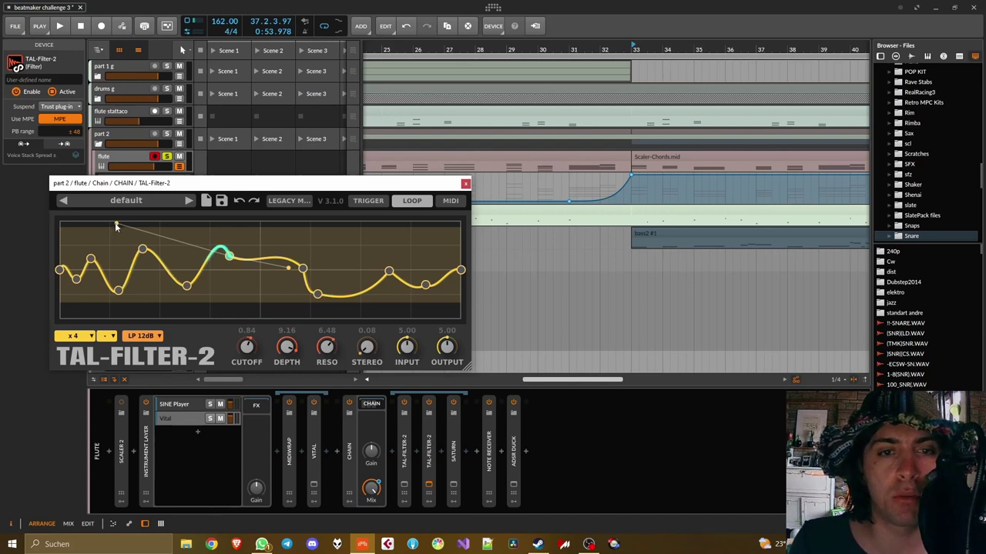
left_click_drag(115, 224, 178, 221)
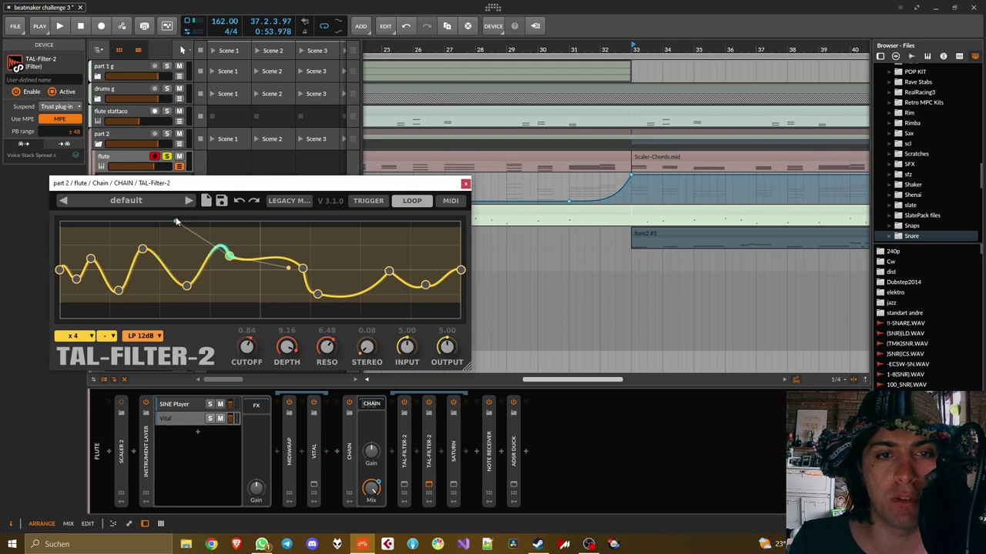
double_click(214, 246)
double_click(214, 246)
double_click(214, 245)
left_click_drag(215, 244, 211, 248)
left_click_drag(251, 248, 261, 271)
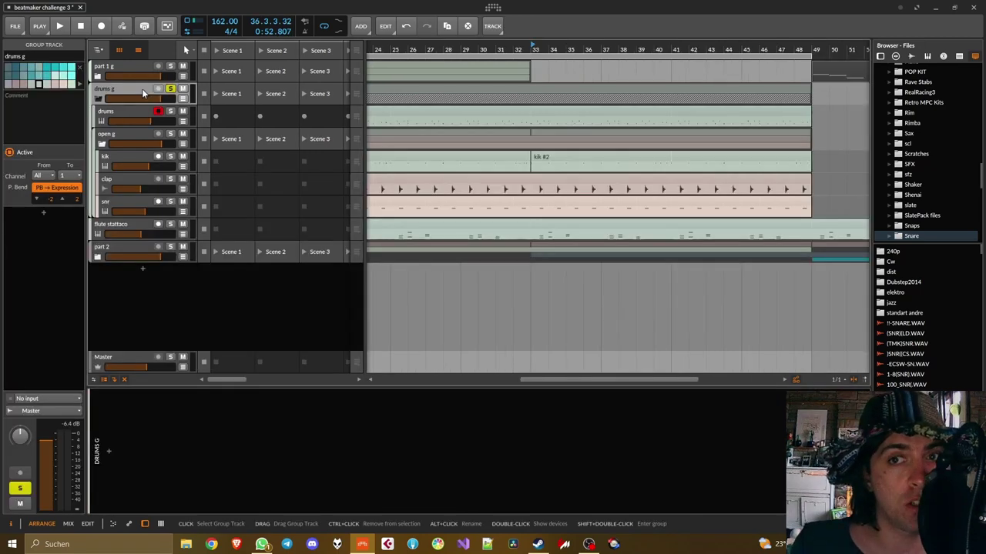
Step: Play the drums g group soloed and show the drums track's Iota Mini with Trap Drum Kit 03 and its preset list
key("space")
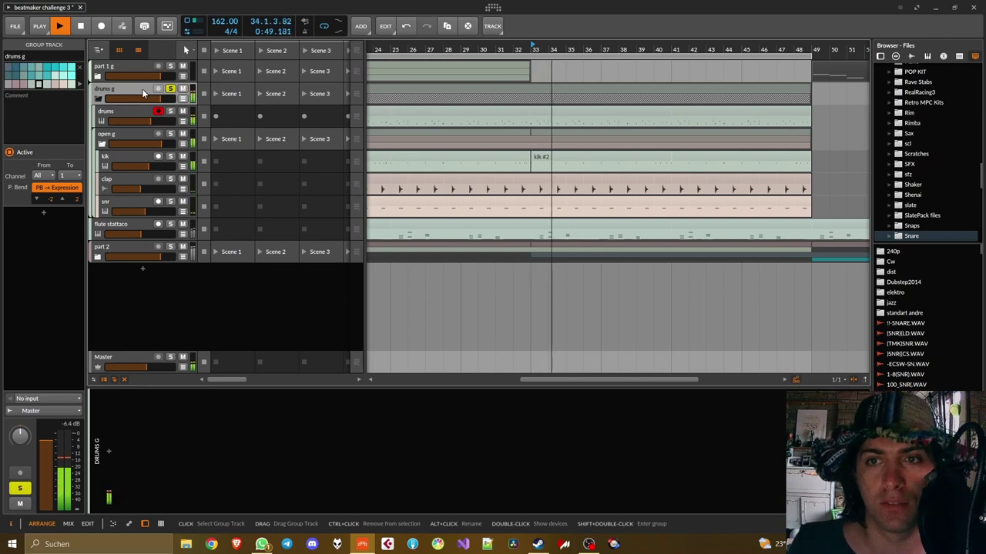
key("space")
left_click(123, 113)
left_click(148, 487)
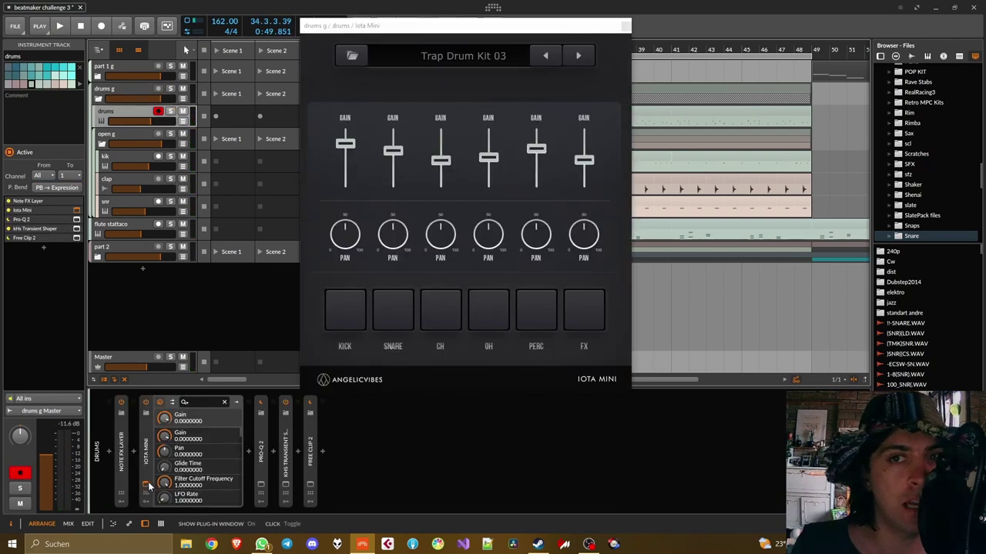
left_click(461, 59)
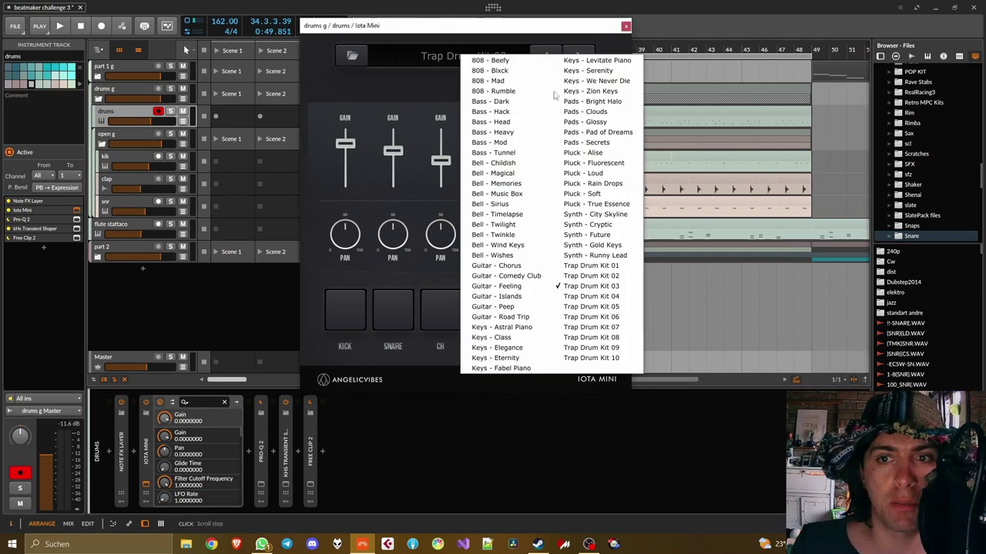
left_click(316, 213)
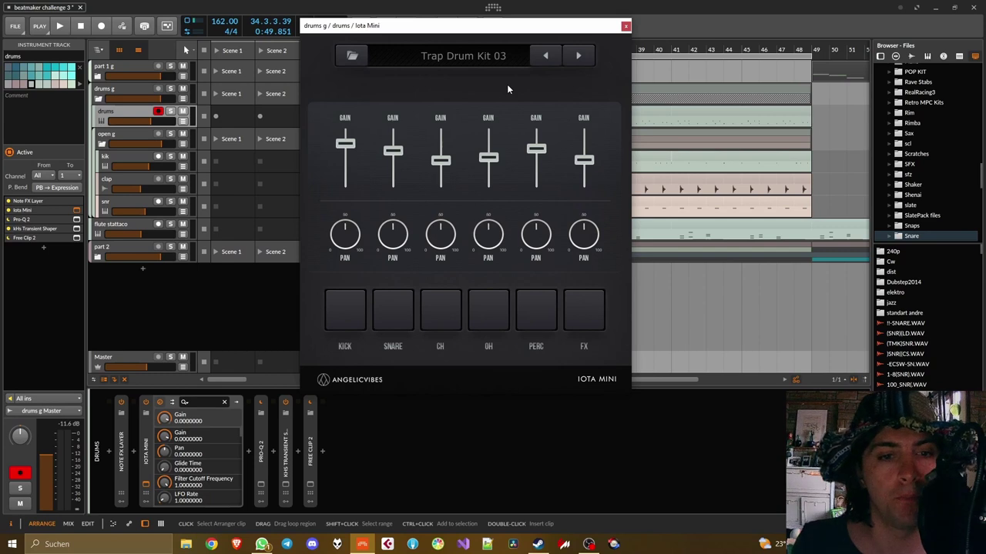
Step: Show the Iota Mini's separate outputs, select Output 1 (1/2) while playing the beat, and close the plug-in window
left_click(172, 402)
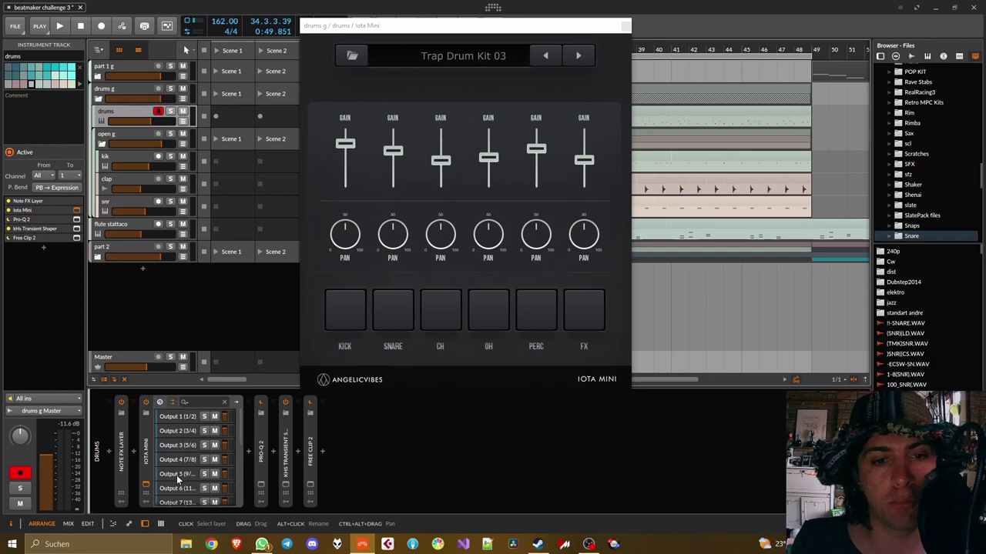
left_click(177, 417)
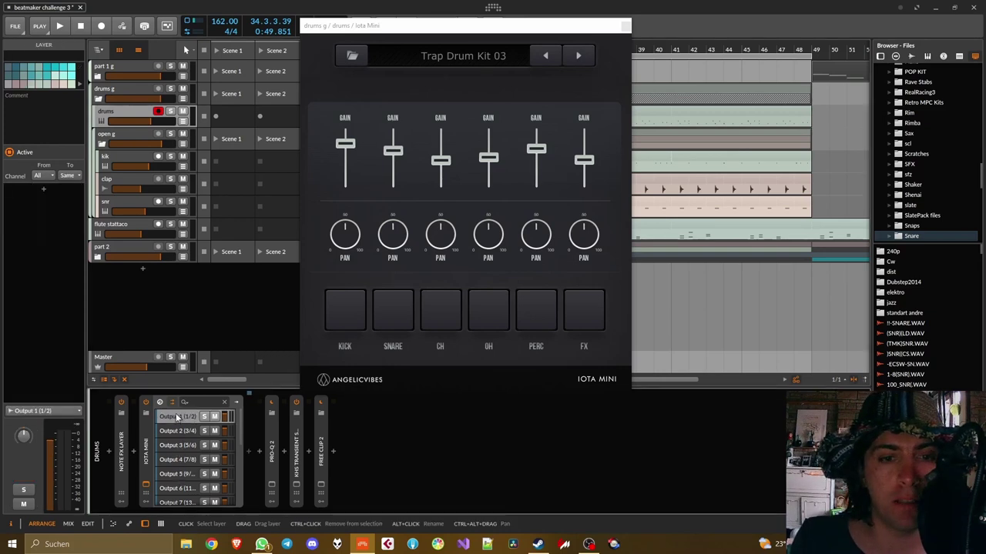
key("space")
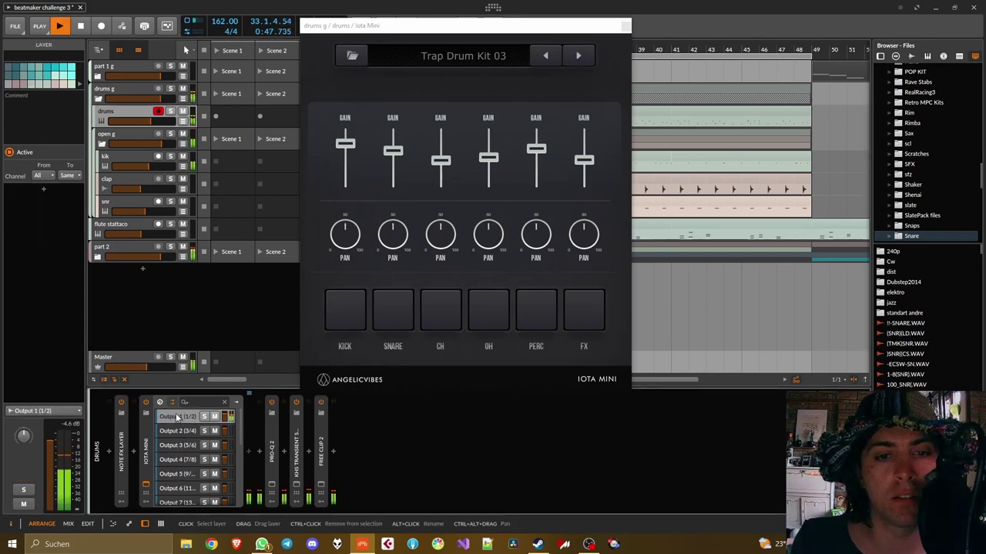
key("space")
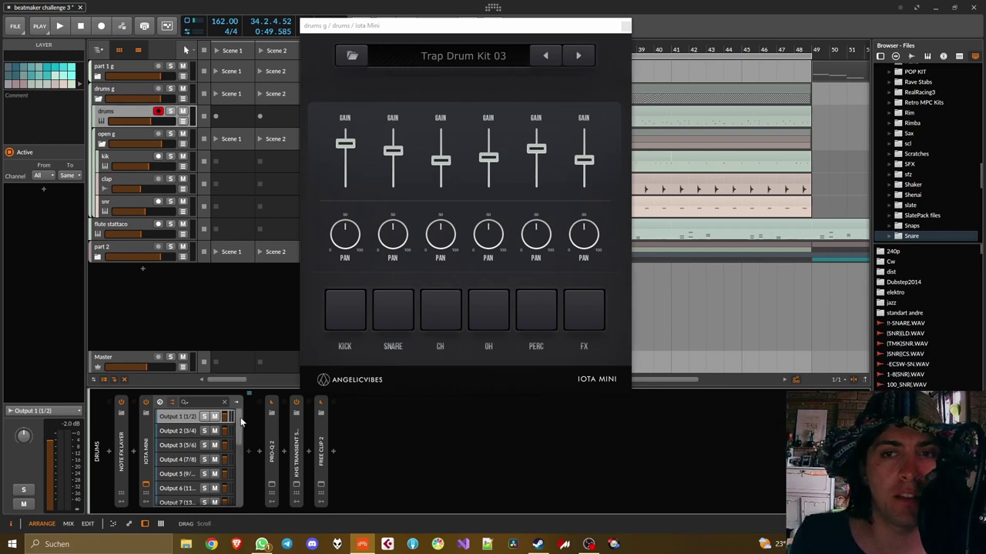
left_click(626, 26)
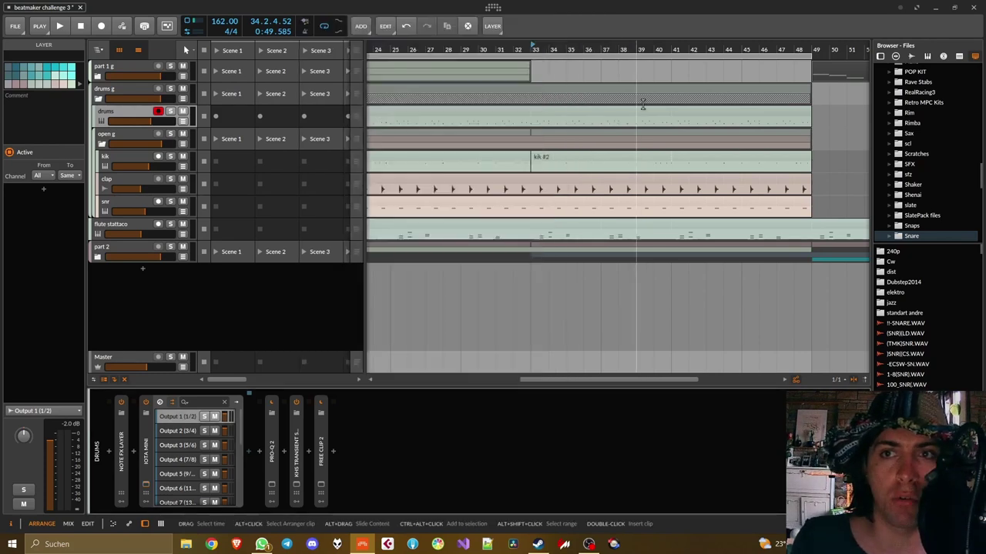
Step: Play the drums track soloed from bar 33 and take it out of solo
left_click(170, 112)
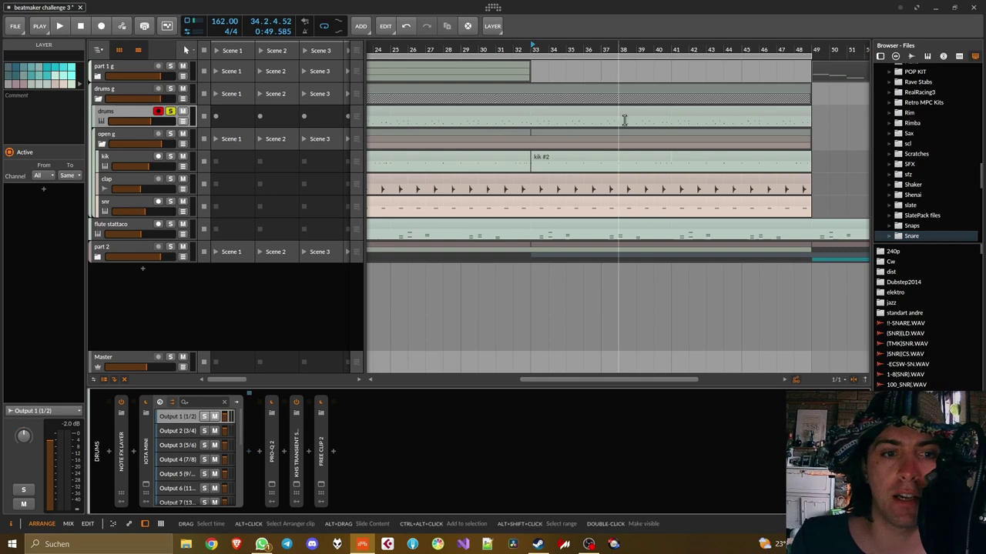
key("space")
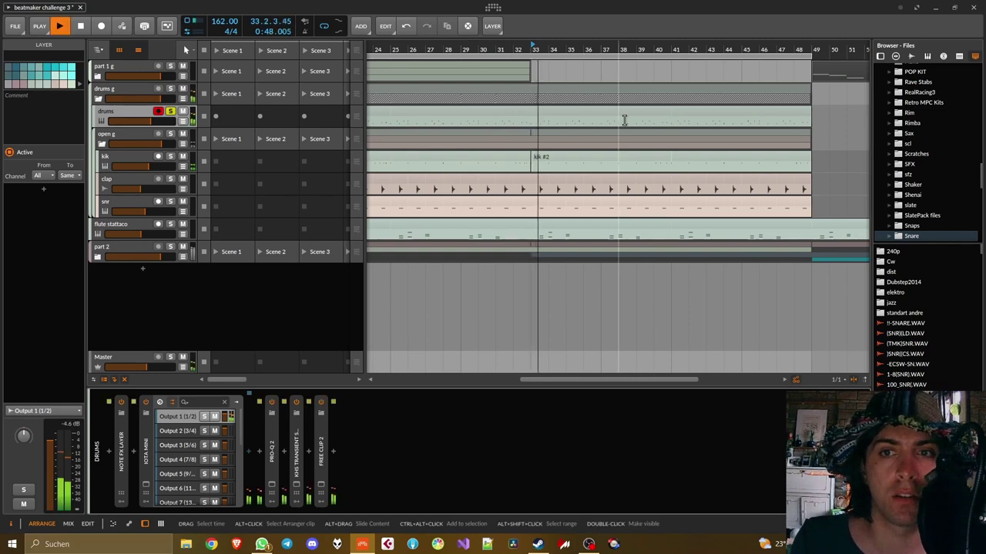
key("space")
left_click(170, 113)
Step: Play the open g group soloed from bar 33 and take it out of solo
left_click(138, 135)
key("s")
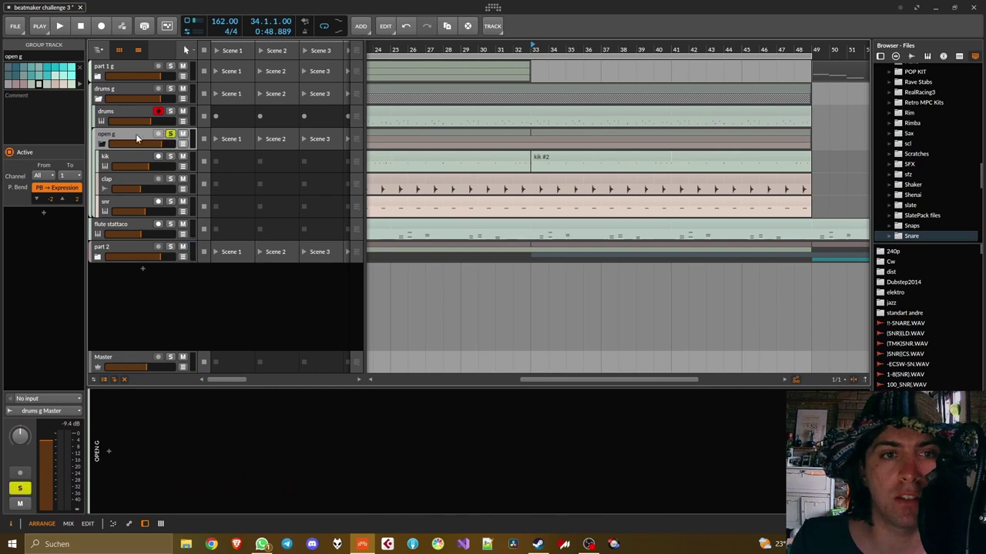
key("space")
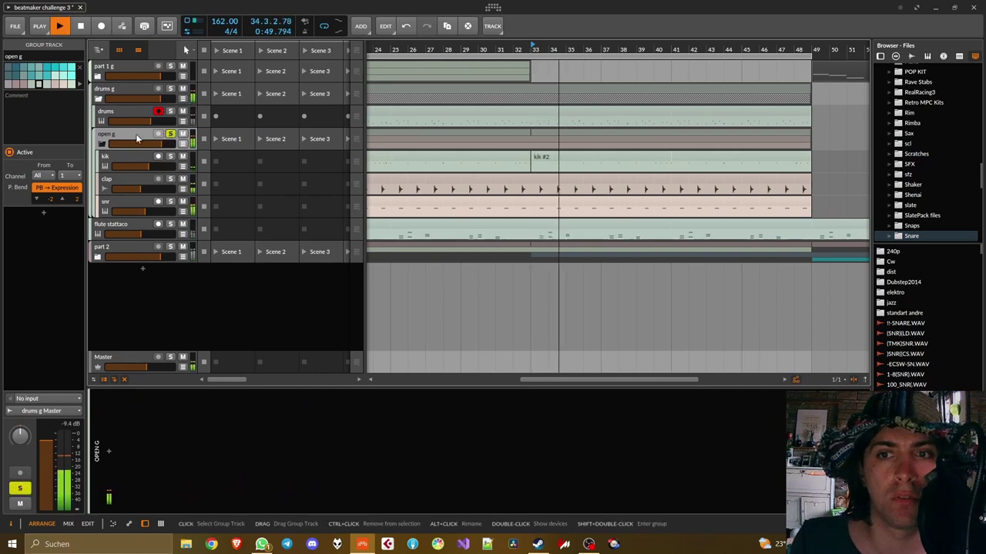
key("space")
left_click(170, 134)
Step: Show the kik track's Chop Suey instrument with the 808 style clean warm 02 preset and play the kick soloed
left_click(124, 158)
left_click(120, 486)
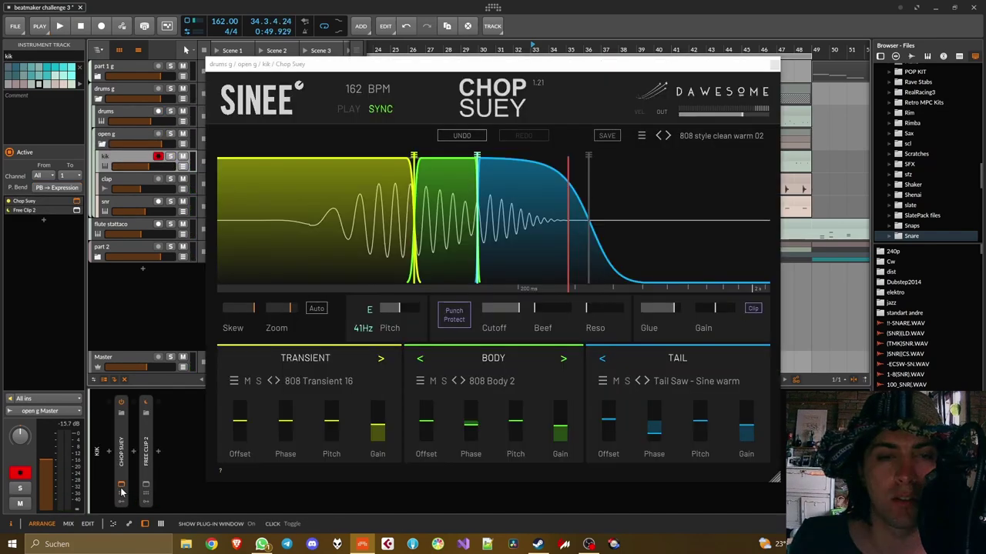
left_click(172, 159)
key("space")
left_click(172, 159)
key("space")
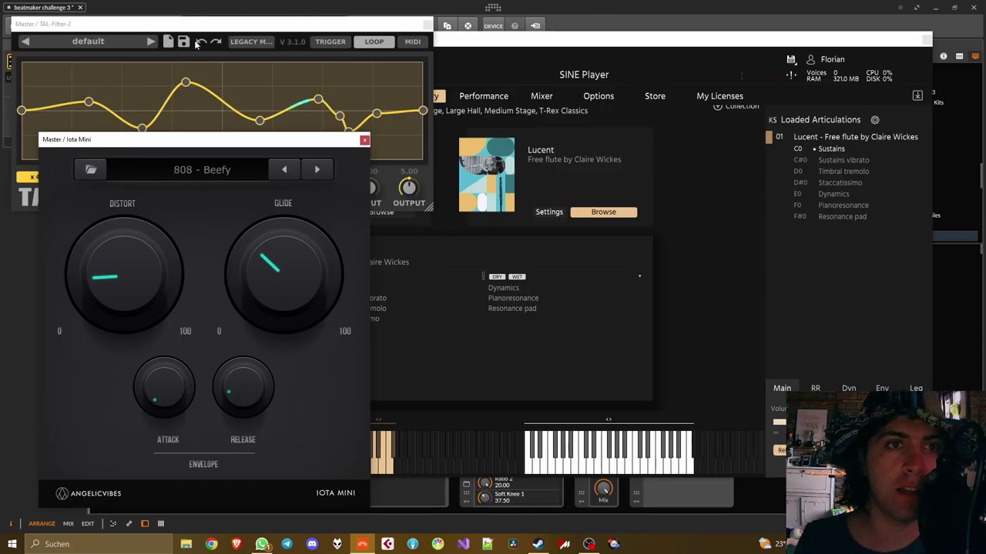
Step: Bring the Master's TAL-Filter-2, SINE Player and Iota Mini windows to the front one after another to present each plug-in
left_click(196, 26)
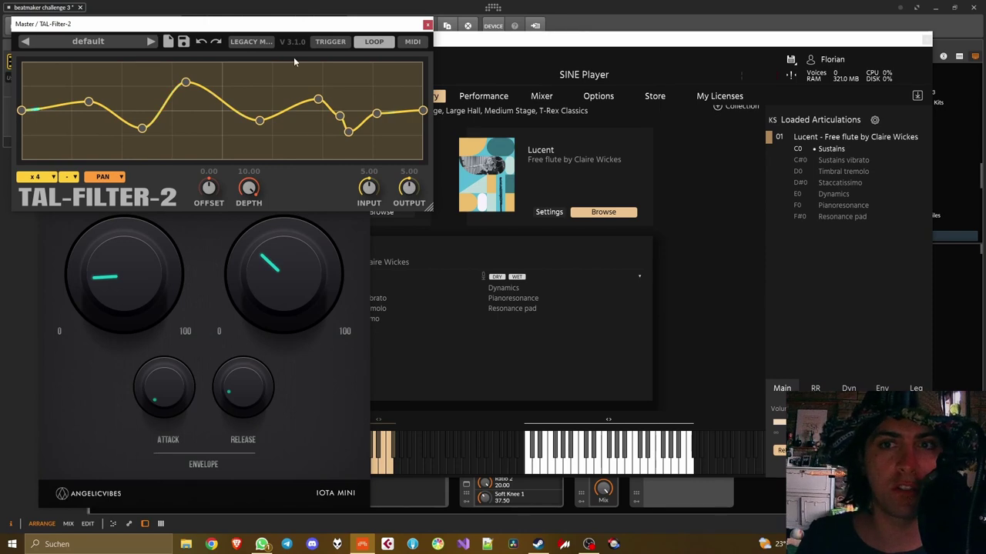
left_click(600, 62)
left_click(110, 439)
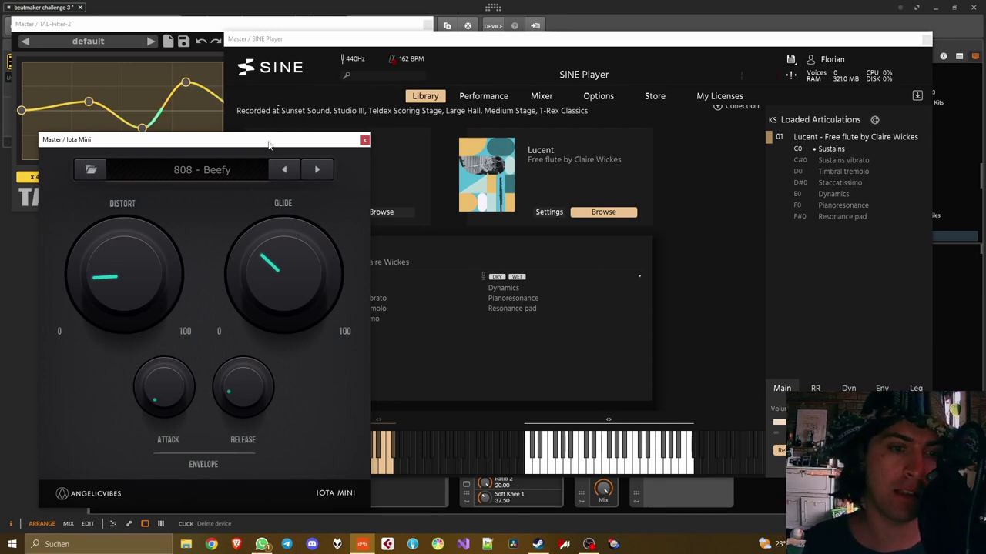
left_click(204, 30)
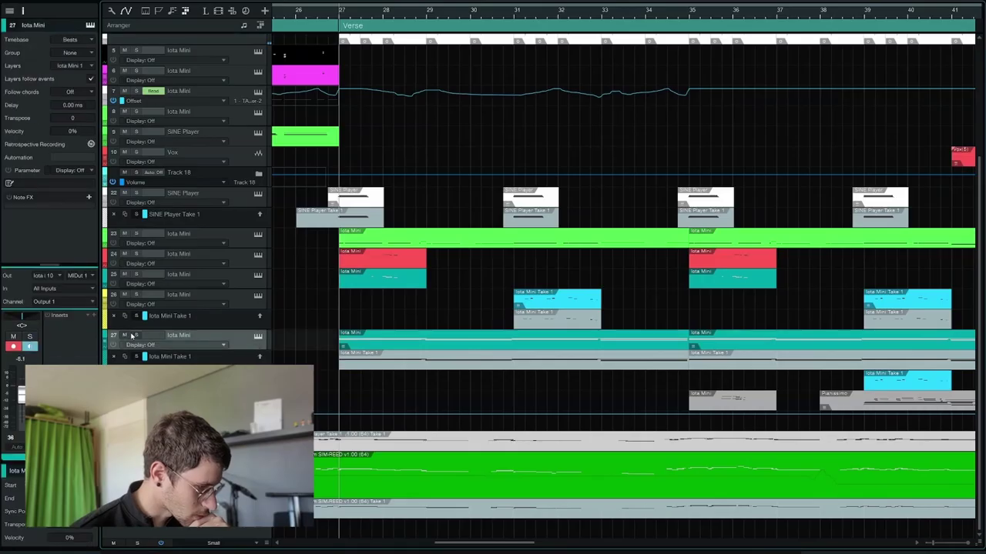
Step: In Studio One, show the Pads - Bright Halo instrument of the soloed Iota Mini on track 27 and close its window
left_click(259, 337)
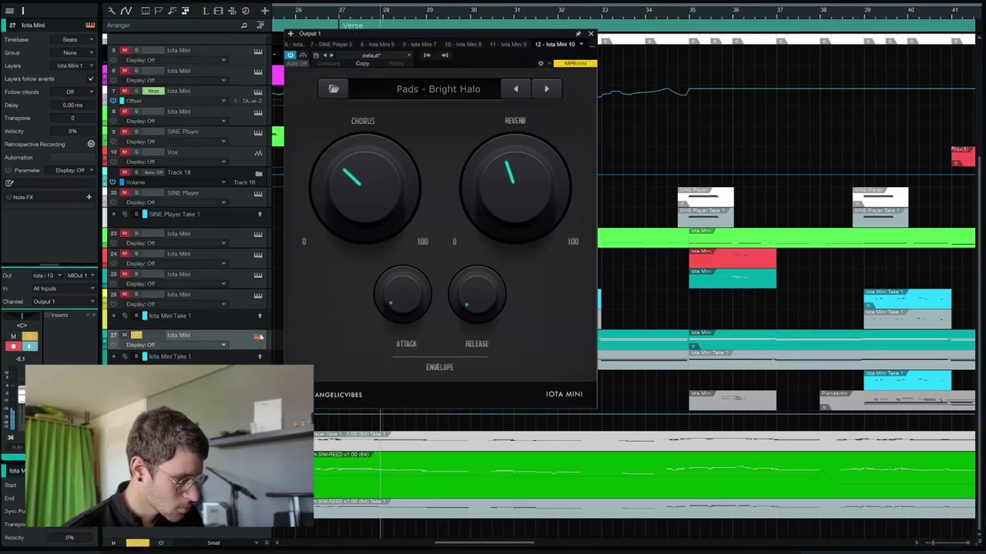
left_click(590, 34)
left_click_drag(593, 16, 618, 17)
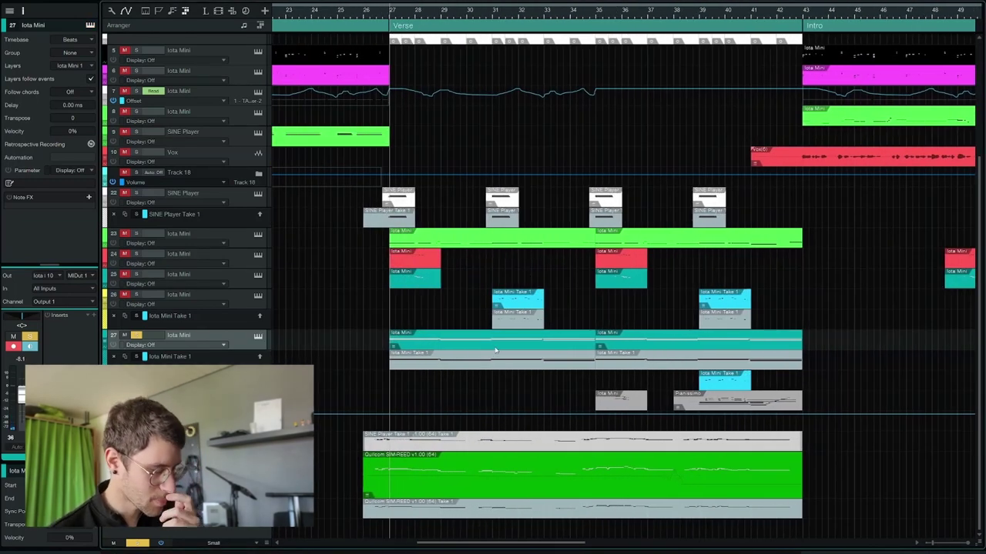
Step: Examine the Verse clips up to about bar 40 and open the Iota Mini instrument of track 26
scroll(608, 19, "up", 3)
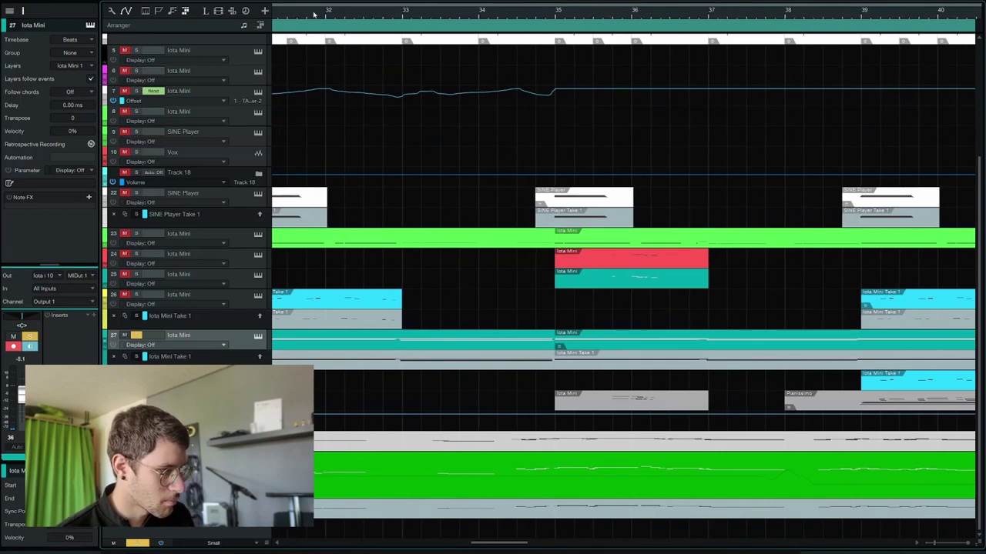
scroll(313, 14, "down", 2)
scroll(314, 14, "up", 3)
left_click(259, 295)
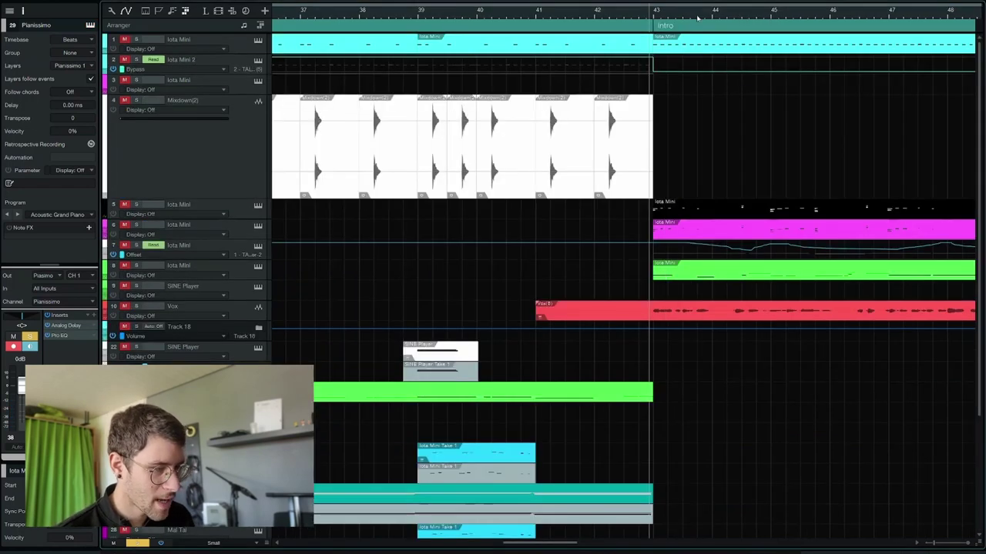
Step: Show track 8's Iota Mini 808 - Blxck instrument in the Intro from bar 43 and its Ozone Imager 2, kHs Transient Shaper and Pro EQ inserts
left_click_drag(697, 18, 502, 3)
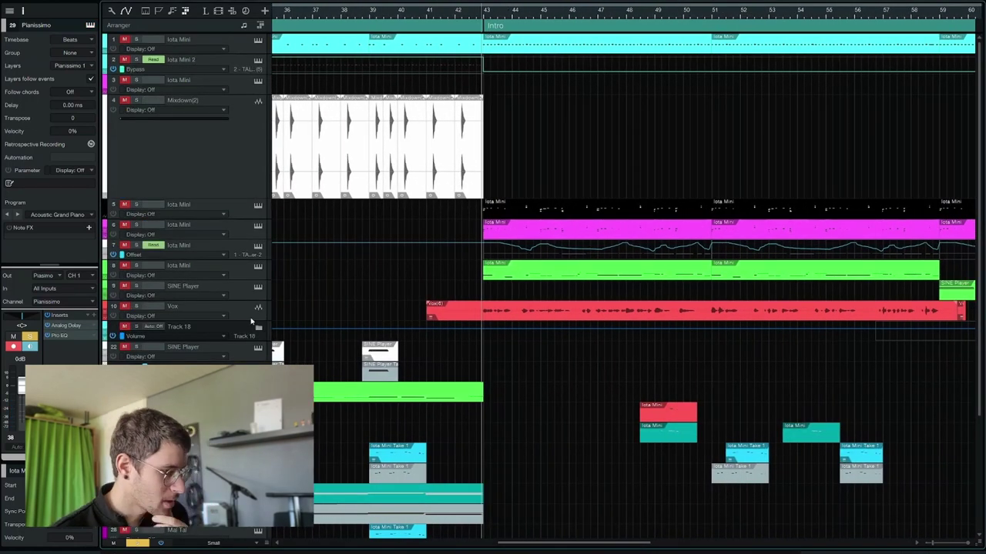
left_click(258, 265)
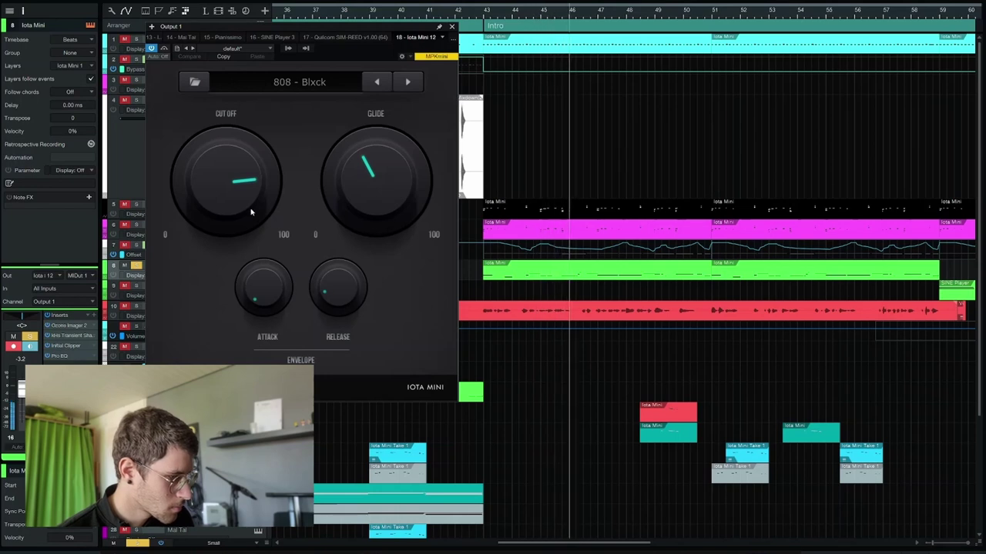
double_click(68, 327)
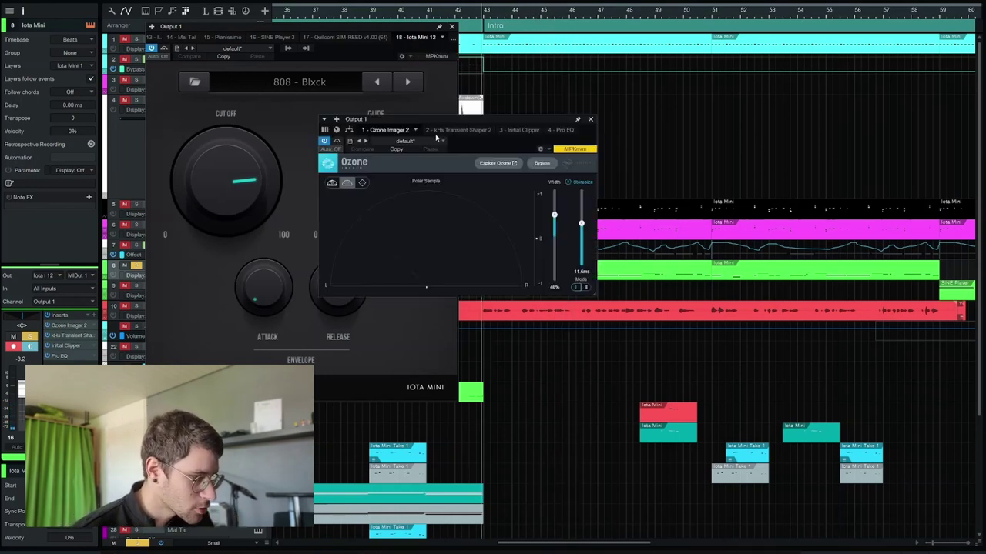
left_click(458, 129)
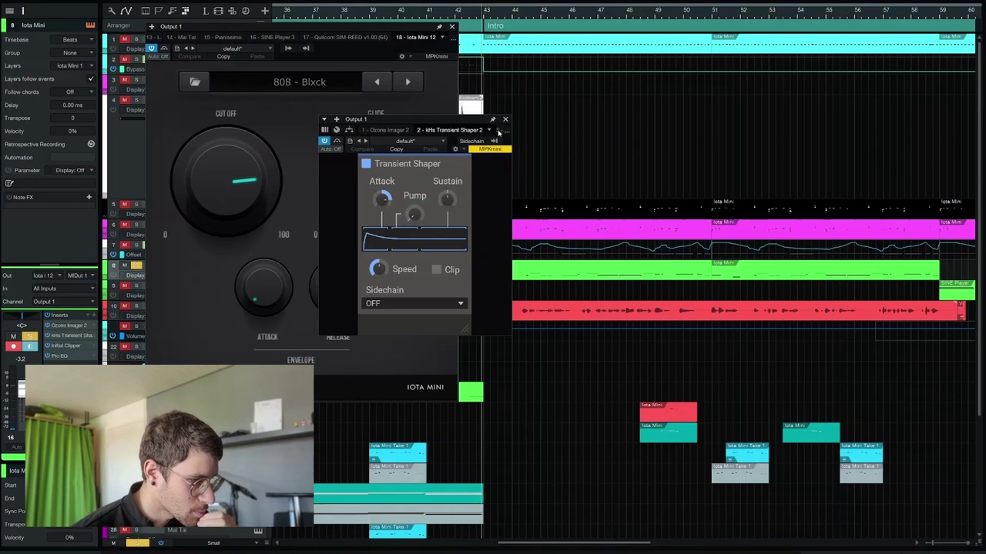
left_click(60, 348)
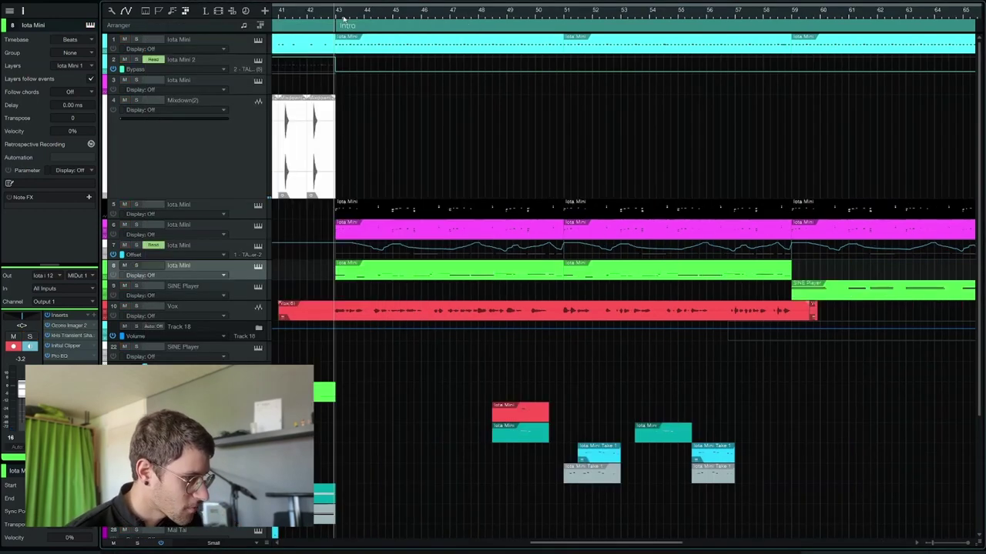
left_click_drag(344, 18, 356, 4)
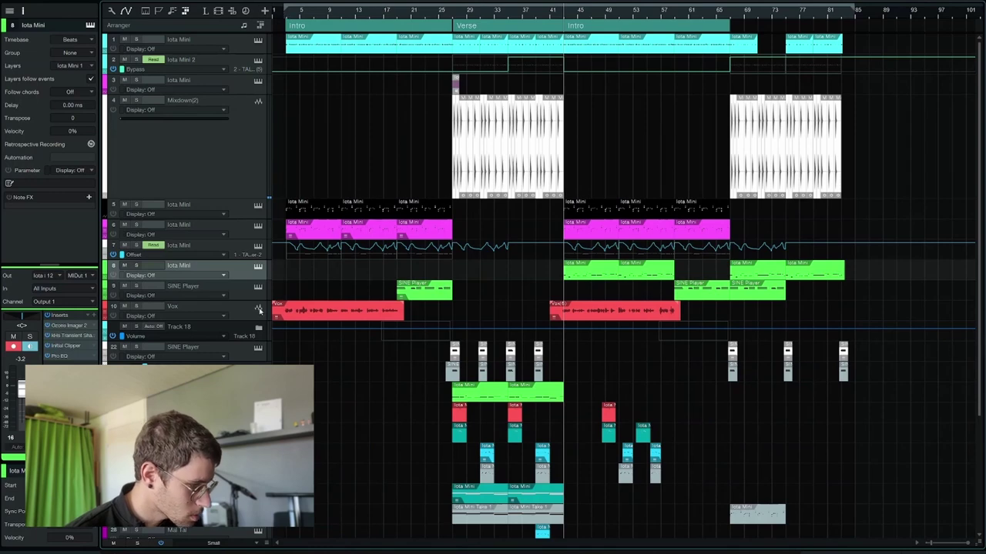
Step: Show the Vox track's bx_crispytuner insert while the track plays soloed, and close the plug-in window
left_click(181, 318)
left_click(66, 301)
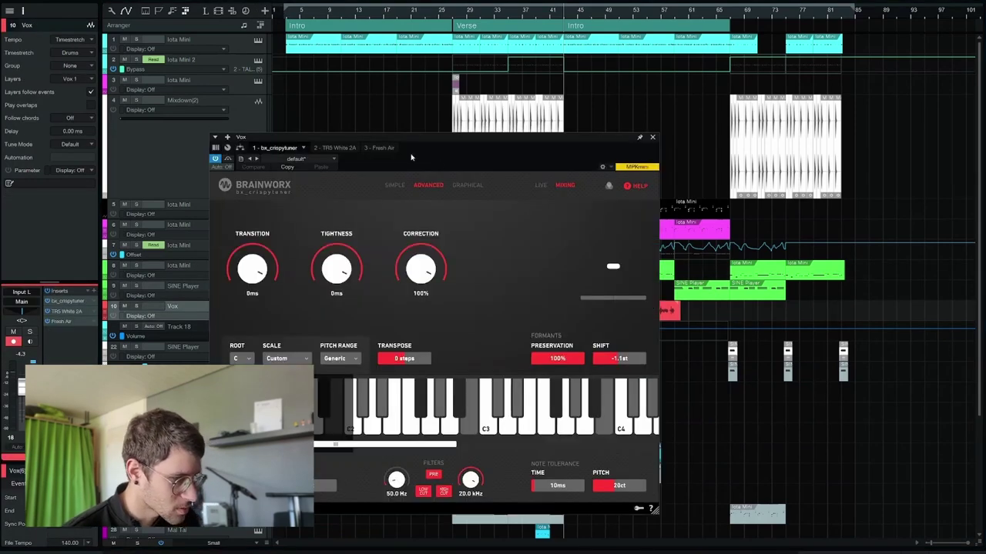
key("u")
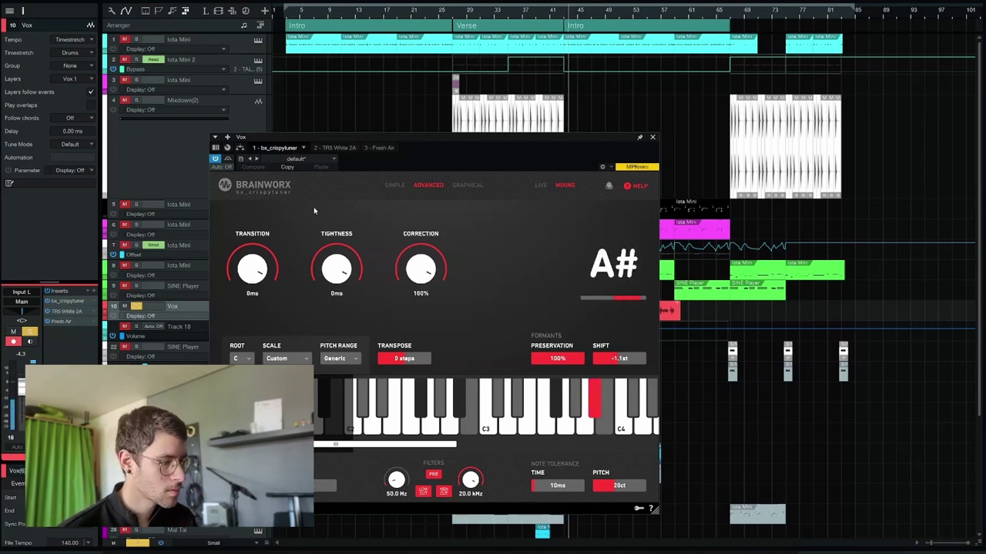
left_click(652, 137)
Step: Play the Intro from about bar 49 with Vox and Iota Mini tracks 24 and 25 soloed
scroll(607, 154, "down", 2)
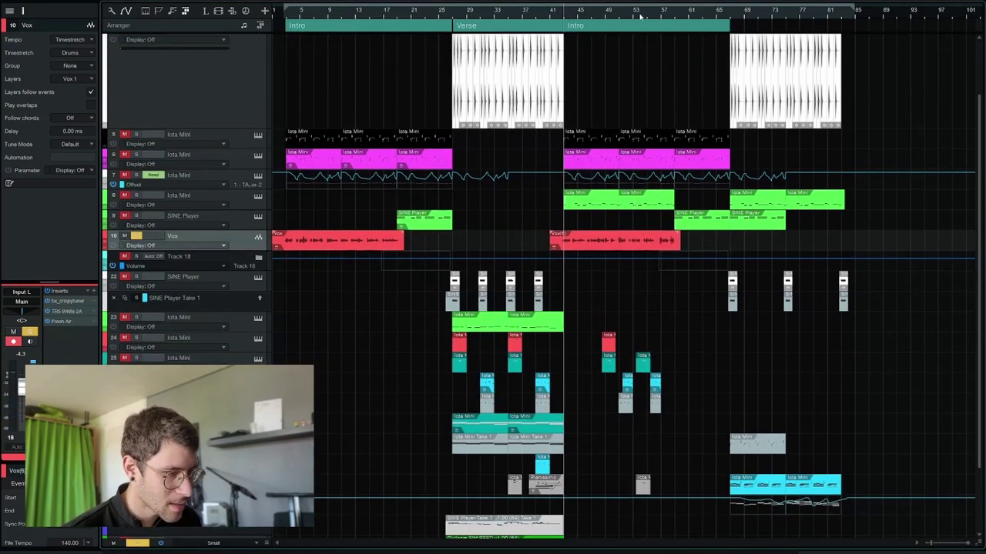
scroll(607, 52, "up", 4)
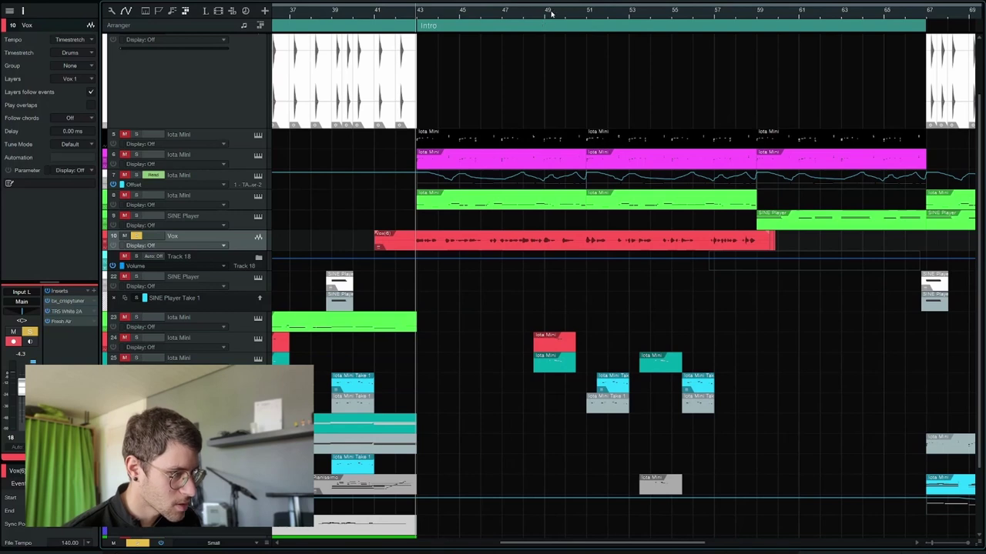
left_click(550, 14)
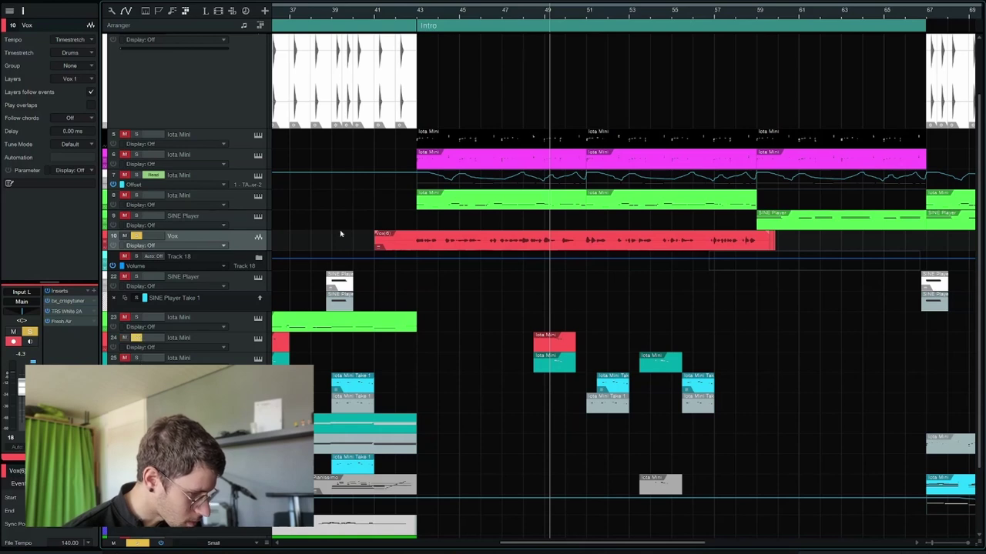
key("space")
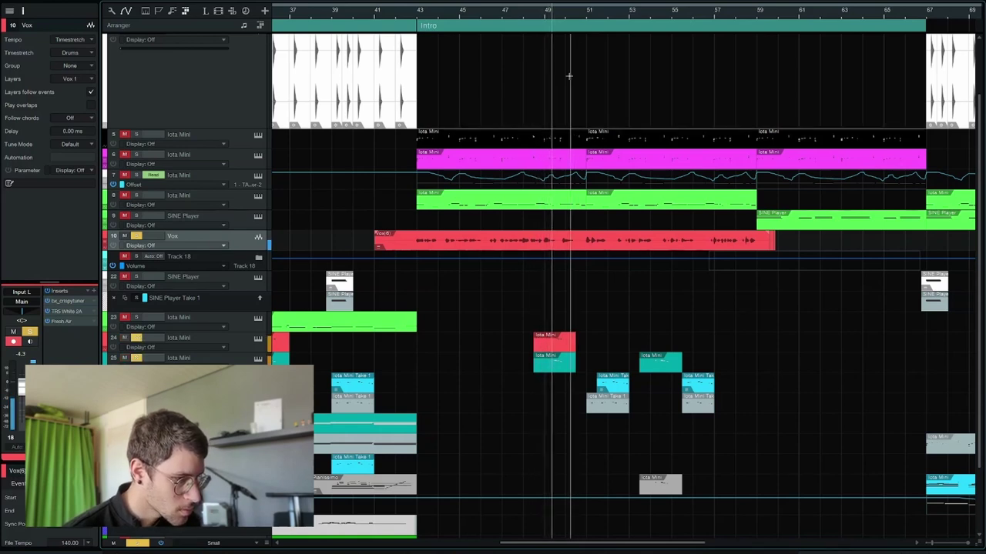
key("space")
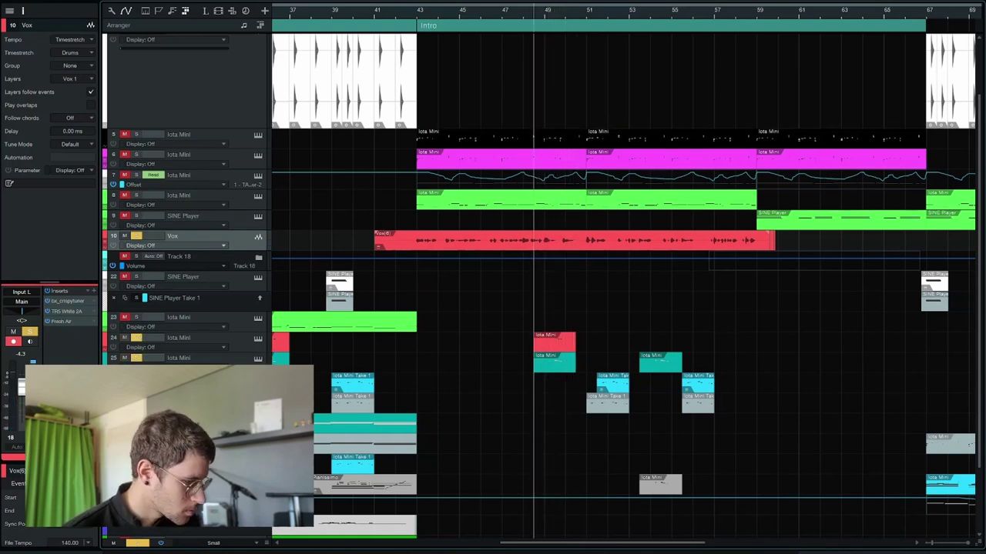
Step: Clear all solos and examine the clips of the closing section from bar 67 to about bar 83
left_click(137, 544)
scroll(531, 264, "right", 5)
scroll(531, 264, "up", 3)
scroll(563, 158, "down", 5)
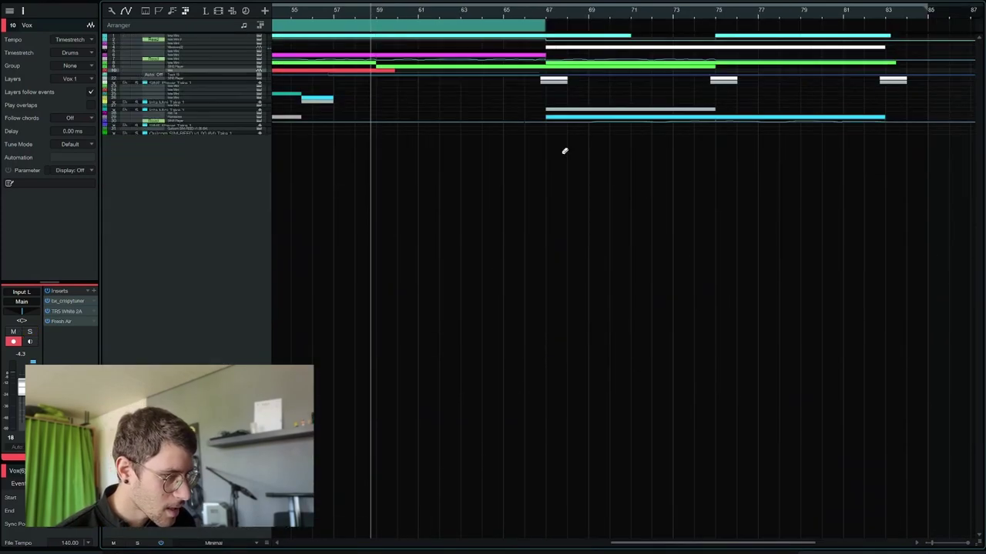
scroll(564, 151, "up", 3)
scroll(564, 151, "down", 2)
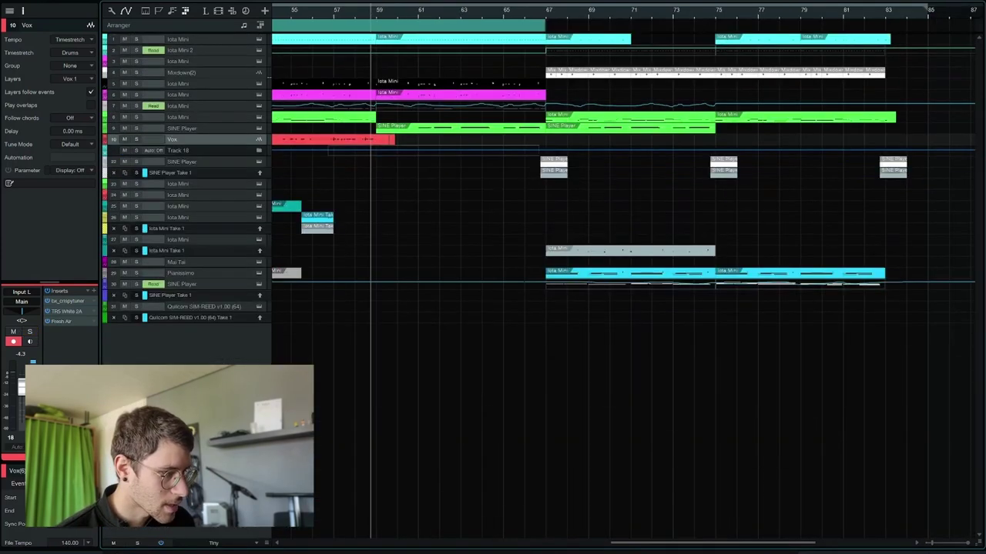
scroll(506, 18, "down", 2)
scroll(497, 11, "up", 3)
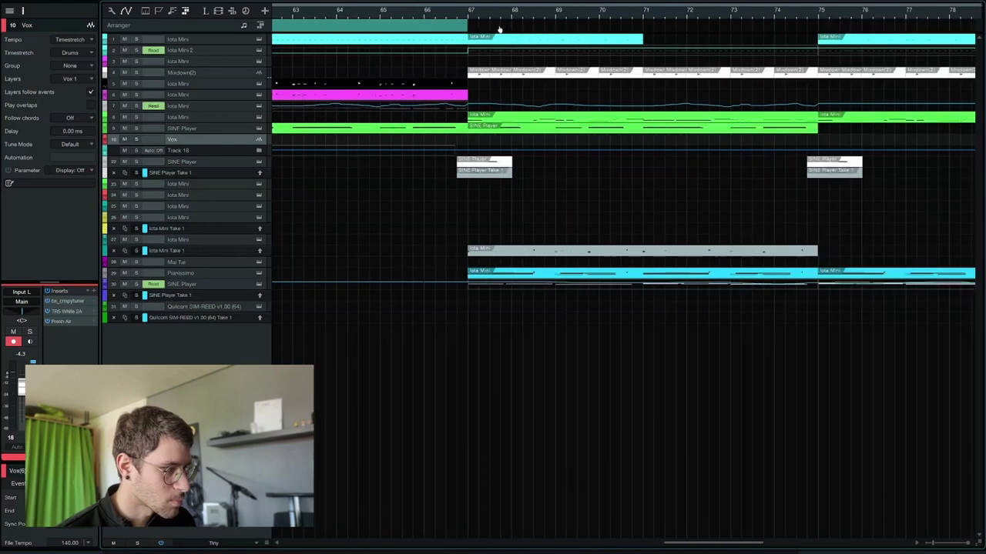
Step: Show track 30's Jazz flute instrument in SINE Player and its TAL-Filter-2 insert with the LP Tremolo preset
scroll(462, 135, "up", 2)
scroll(462, 135, "down", 1)
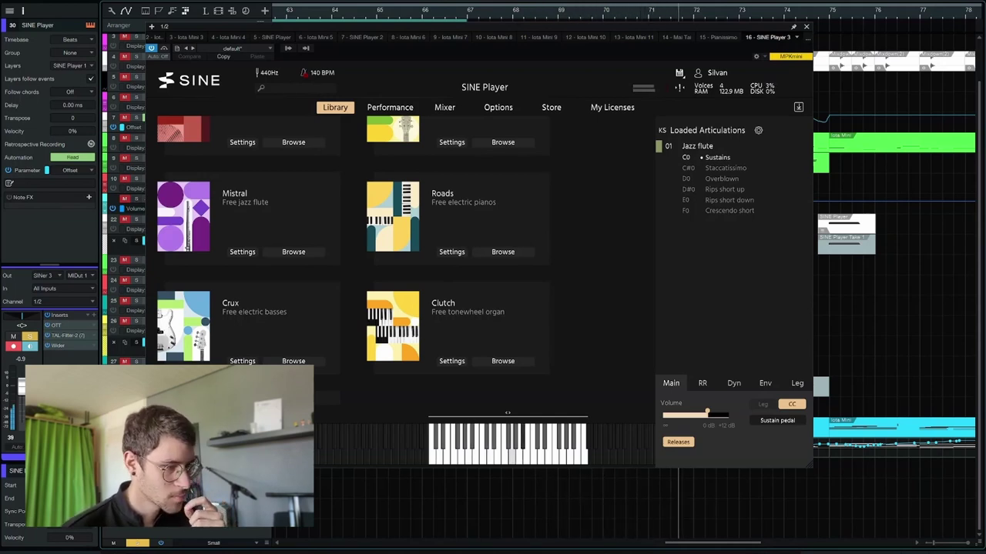
left_click(66, 337)
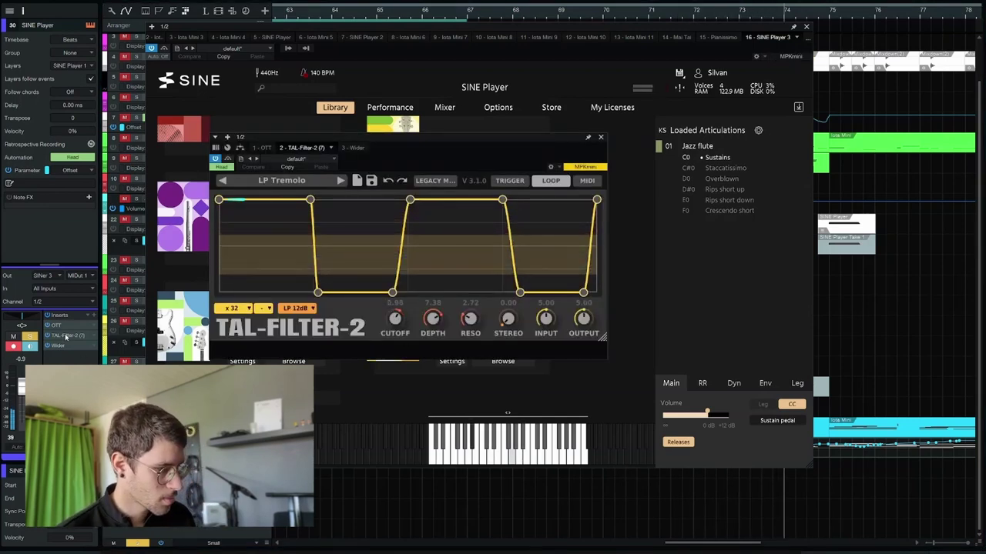
left_click_drag(431, 153, 744, 172)
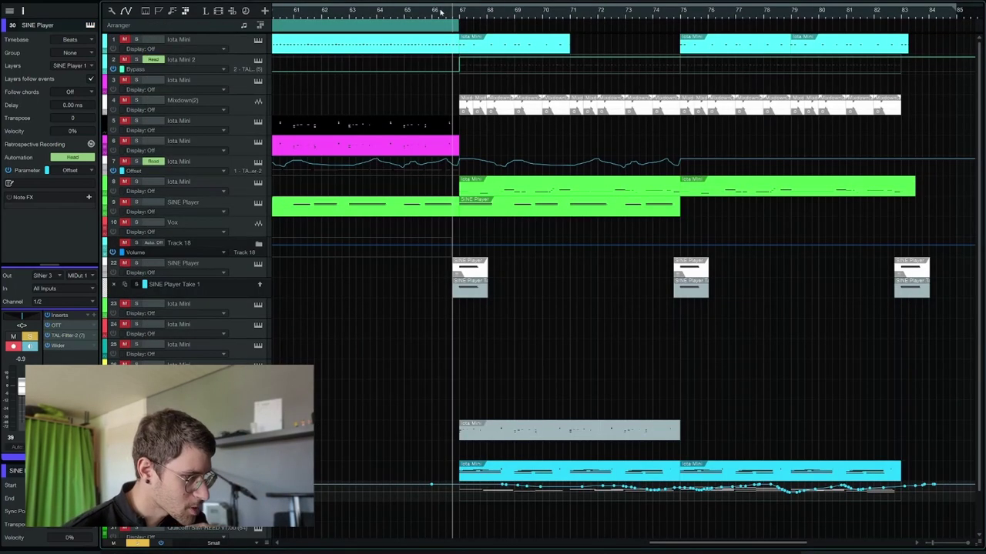
Step: Place the playhead at about bar 66 and clear the solo to play the closing section in the full mix
left_click(440, 11)
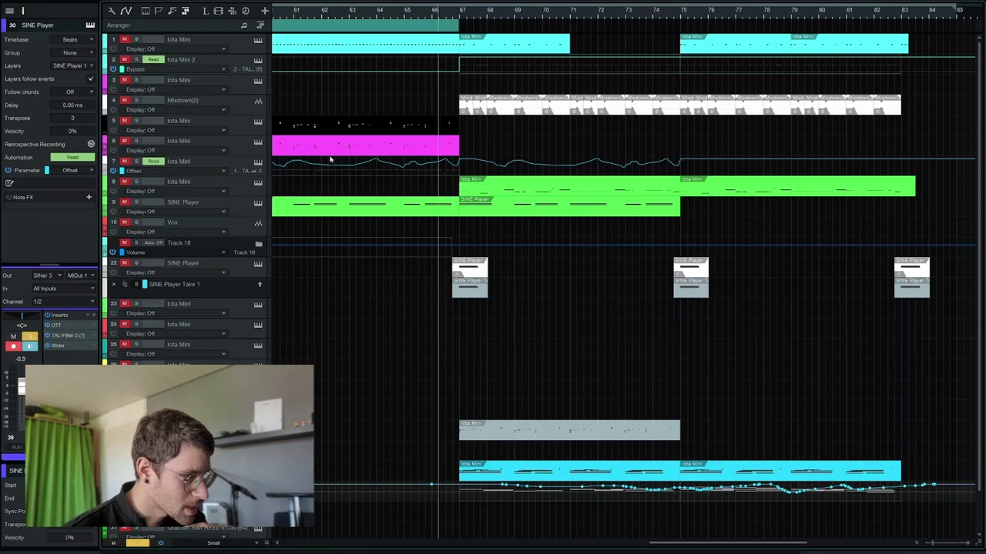
left_click(137, 543)
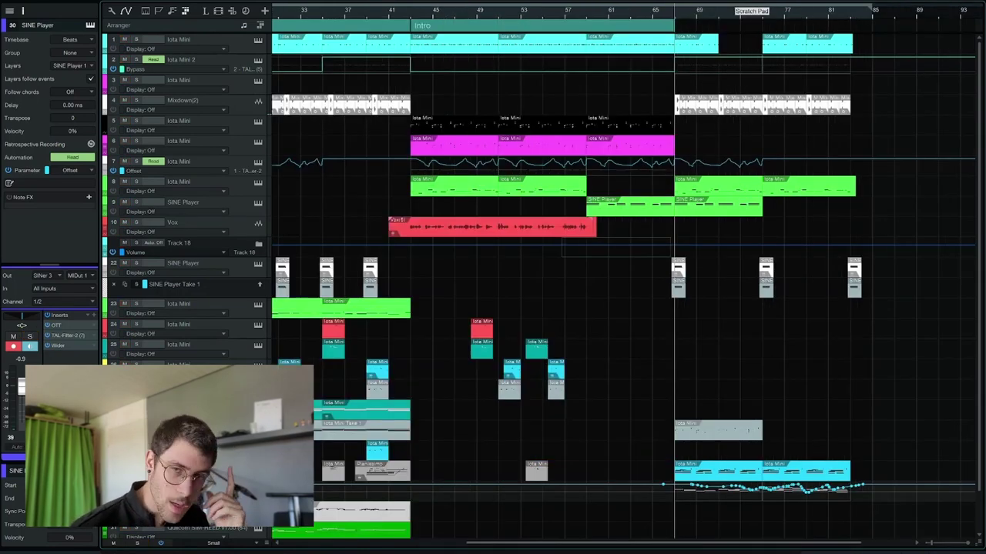